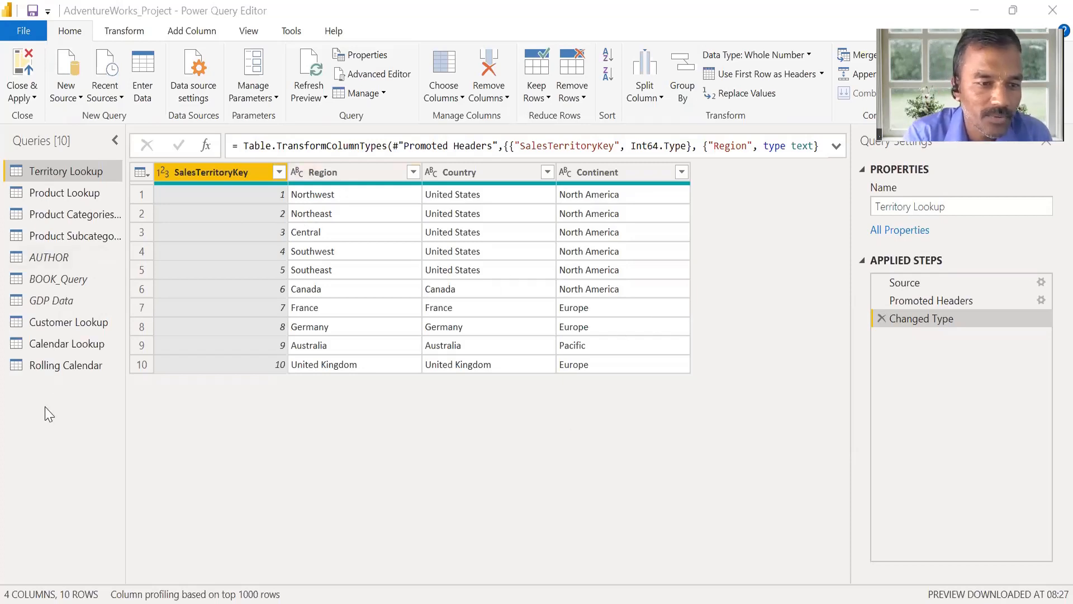
Import the CSV file AdventureWorks Sales Data 2022 as a new query, keeping the default import settings.
{"action": "left_click", "coordinate": [73, 99]}
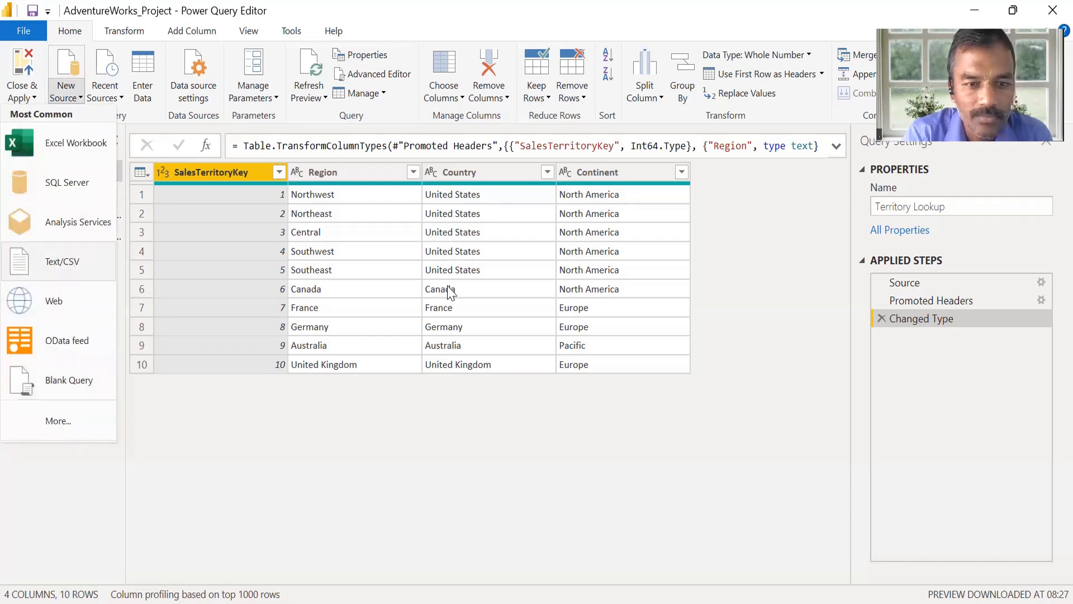
{"action": "left_click", "coordinate": [256, 228]}
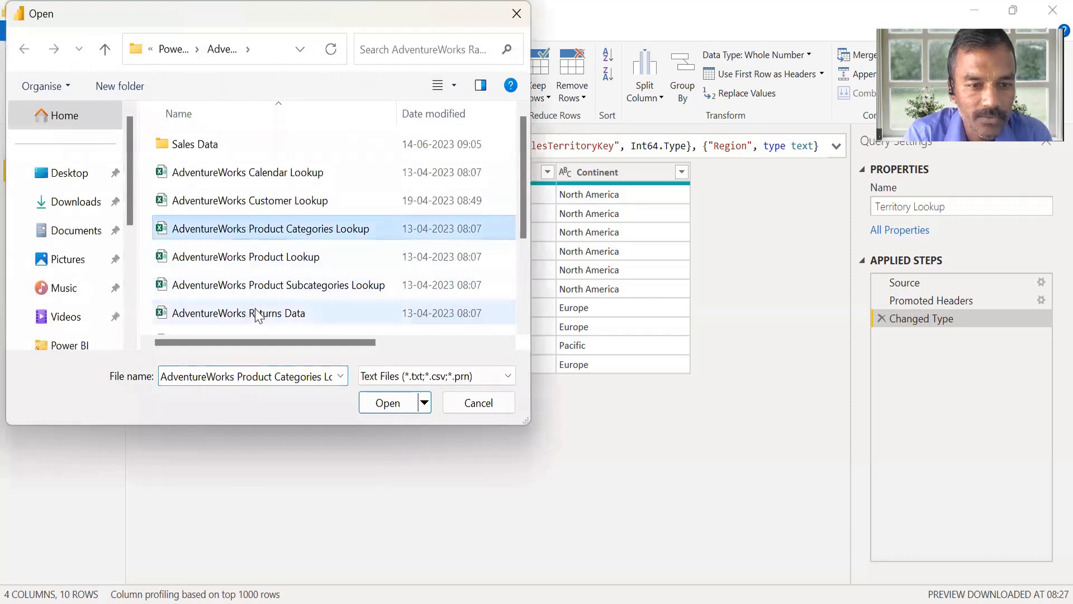
{"action": "left_click_drag", "start_coordinate": [522, 212], "coordinate": [509, 306]}
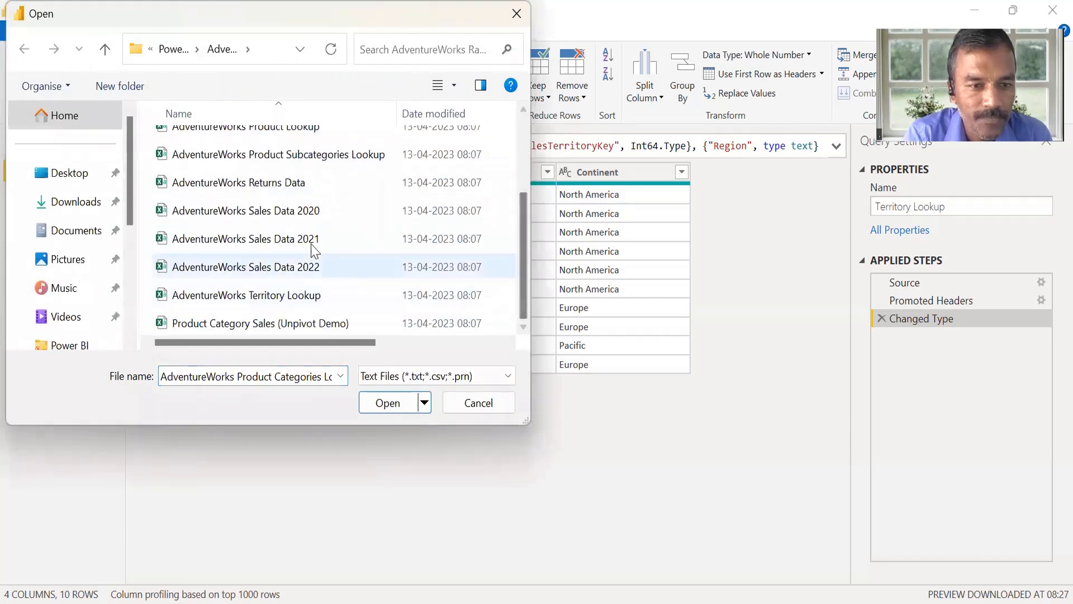
{"action": "left_click", "coordinate": [280, 211]}
{"action": "left_click", "coordinate": [283, 265]}
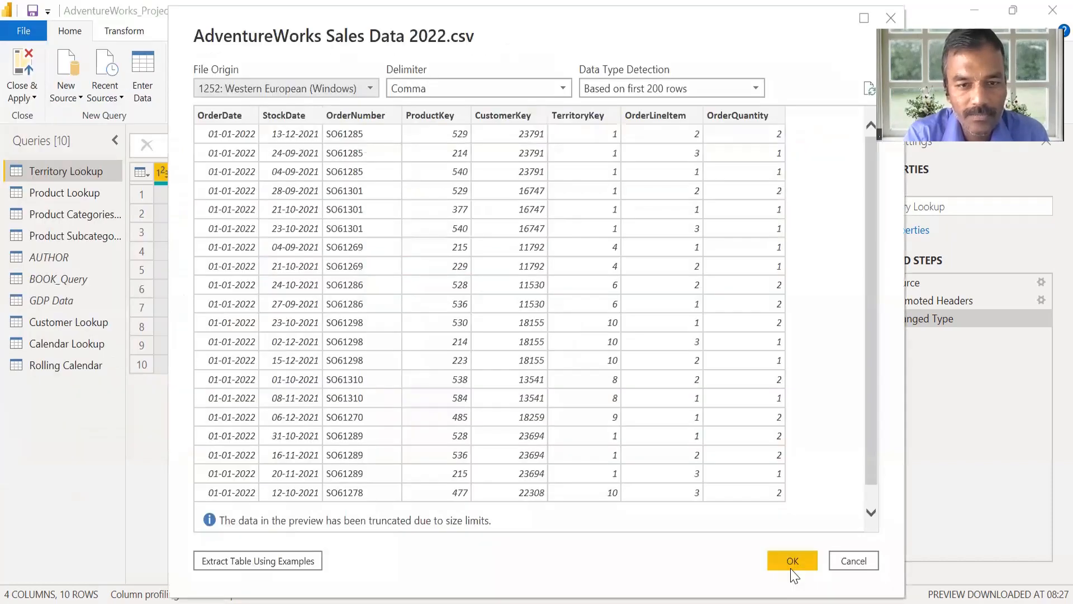
{"action": "left_click", "coordinate": [793, 561]}
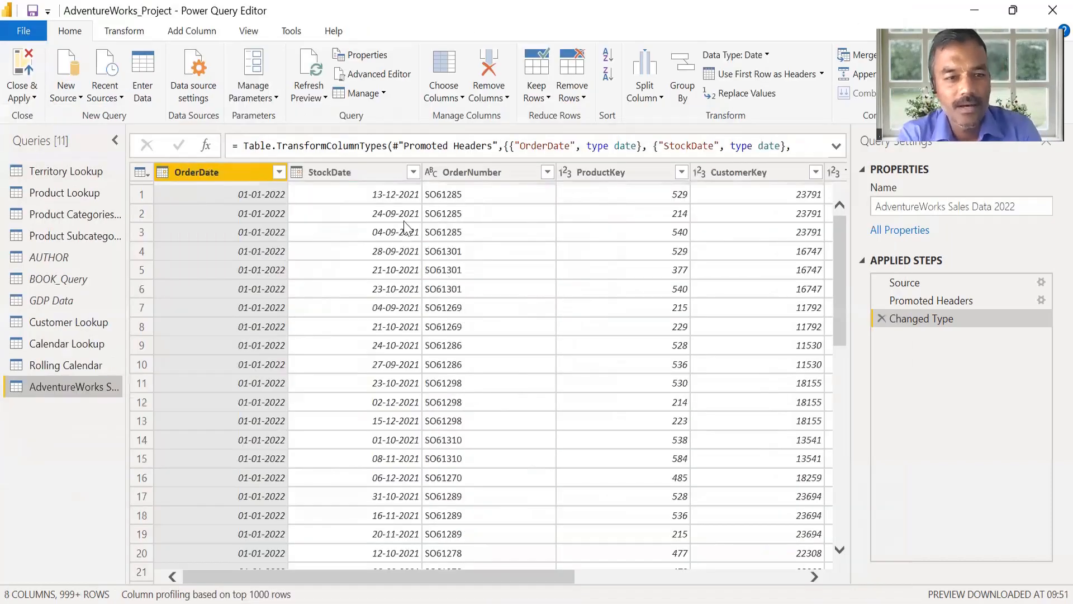
{"action": "left_click", "coordinate": [840, 421]}
{"action": "scroll", "coordinate": [595, 333], "scroll_direction": "up", "scroll_amount": 10}
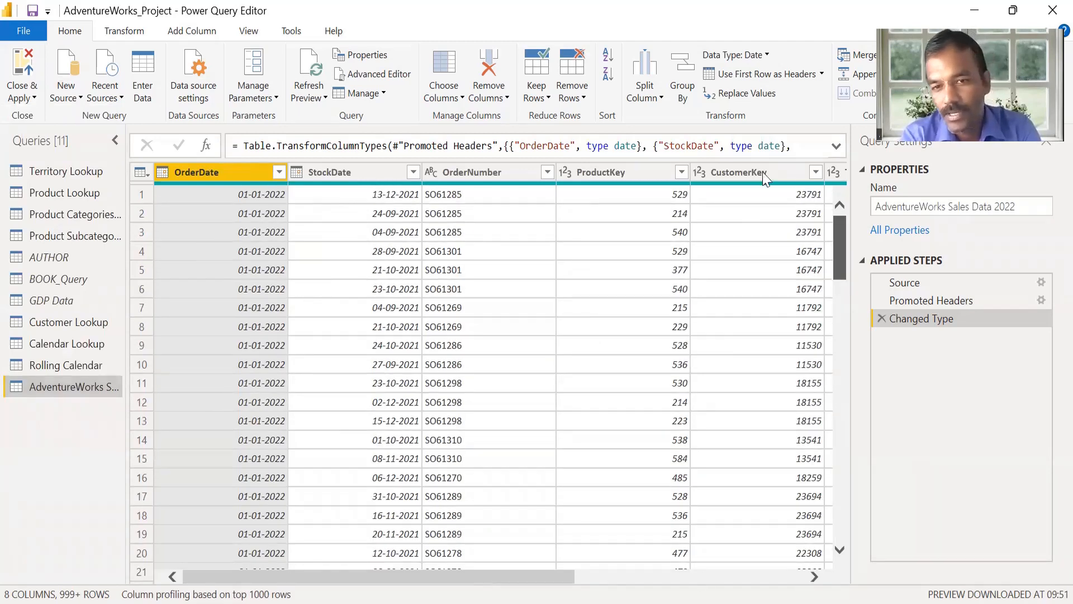
{"action": "scroll", "coordinate": [783, 252], "scroll_direction": "right", "scroll_amount": 5}
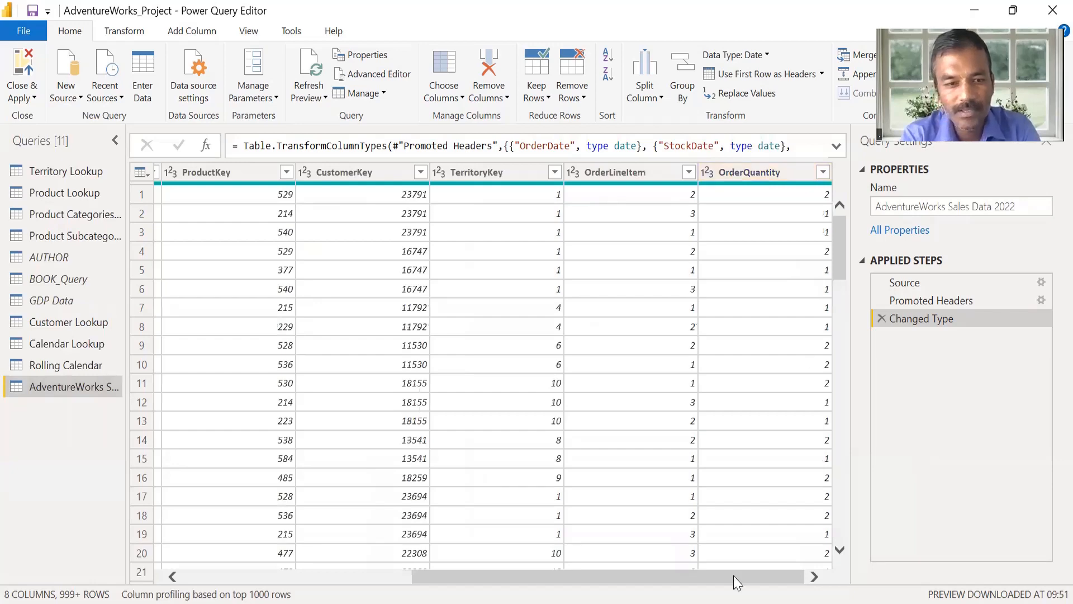
{"action": "left_click_drag", "start_coordinate": [734, 575], "coordinate": [262, 576]}
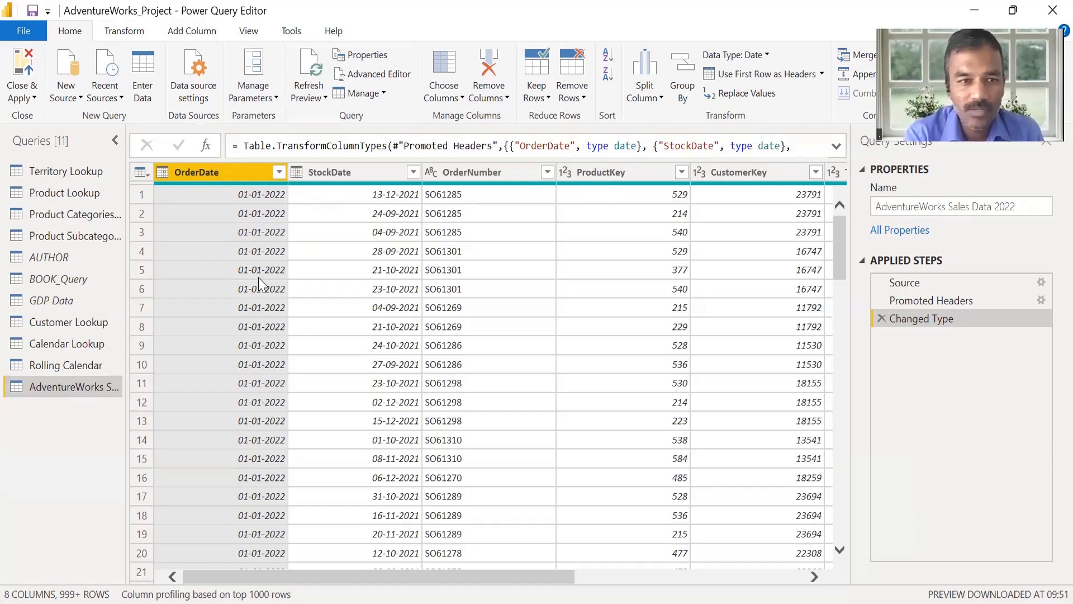
{"action": "left_click", "coordinate": [185, 34]}
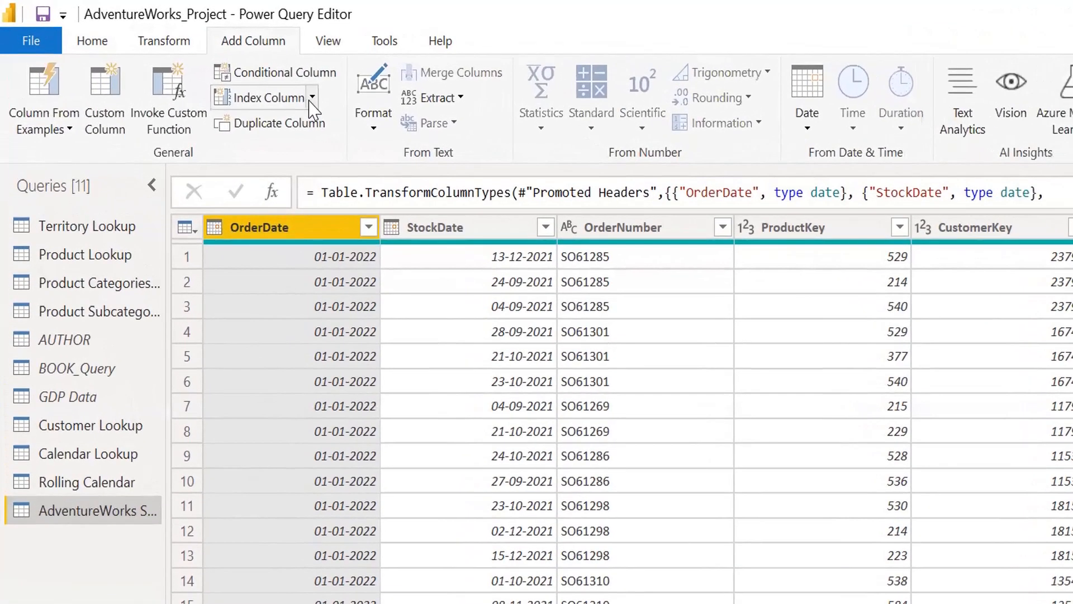
{"action": "left_click", "coordinate": [311, 101]}
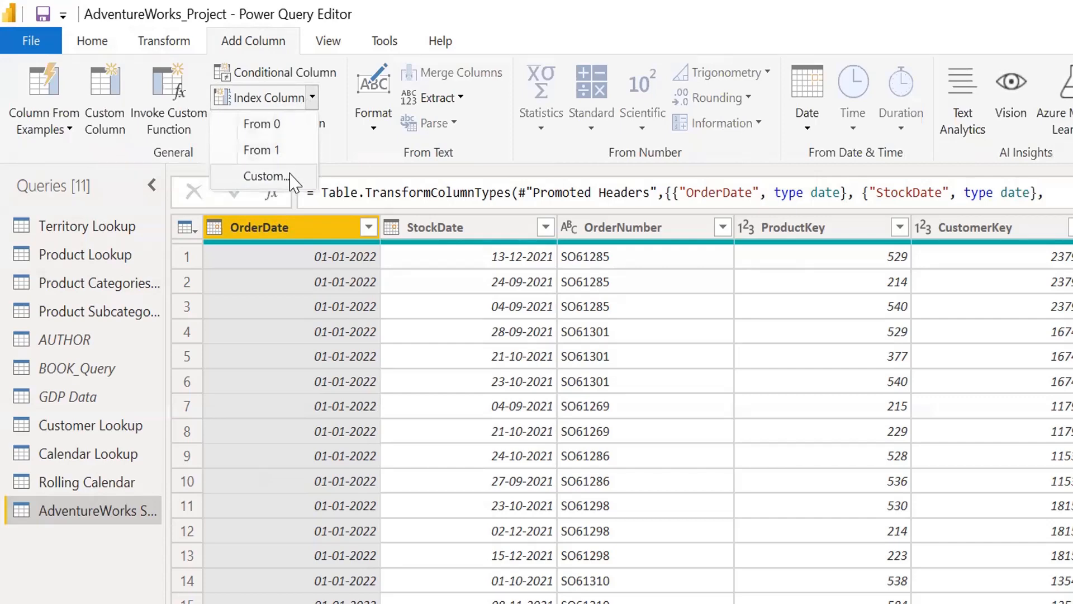
{"action": "left_click", "coordinate": [266, 176]}
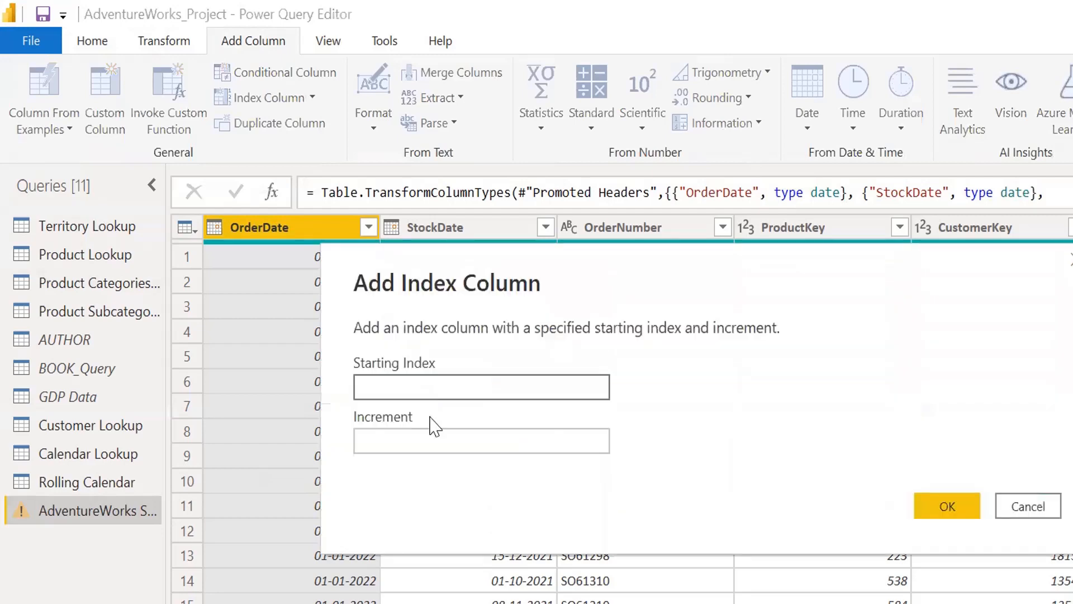
{"action": "left_click", "coordinate": [431, 443]}
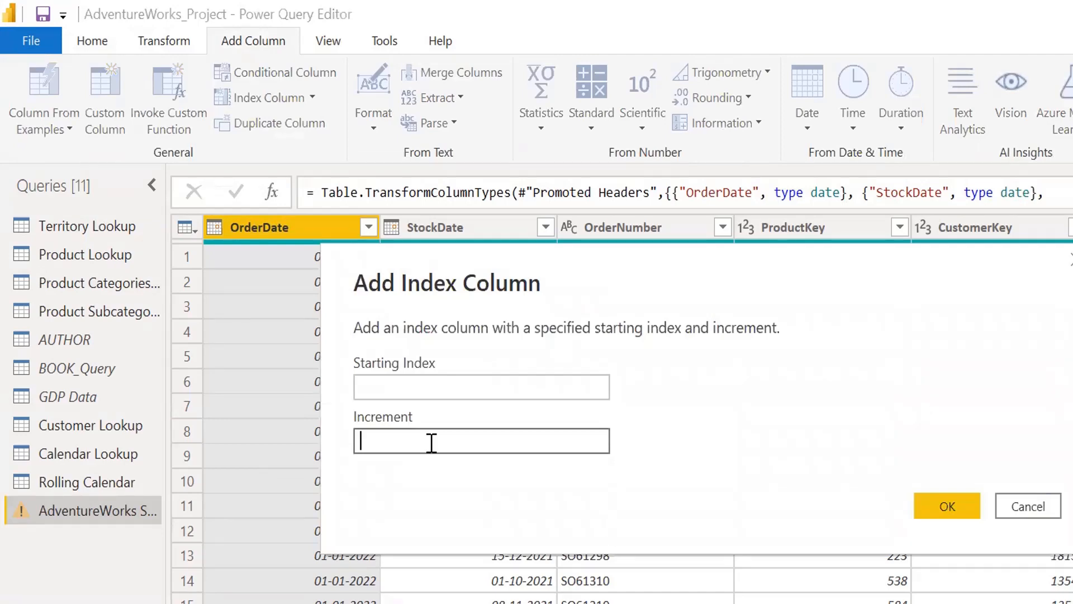
{"action": "left_click", "coordinate": [1009, 506]}
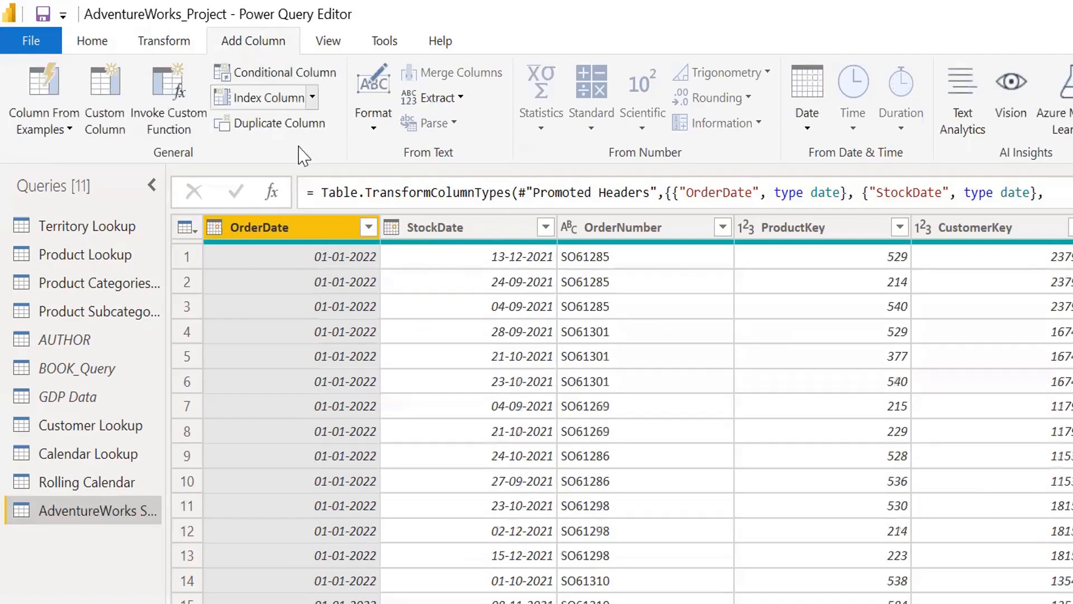
Add an index column starting from 1 to the sales table and look through its numbering down the rows.
{"action": "left_click", "coordinate": [299, 147]}
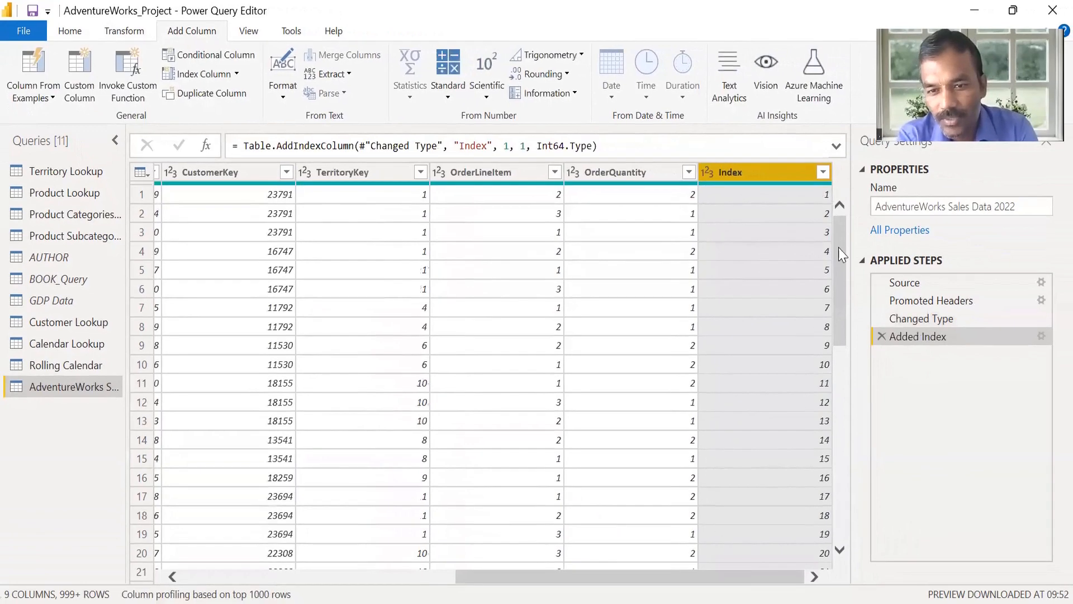
{"action": "left_click_drag", "start_coordinate": [843, 341], "coordinate": [844, 483]}
{"action": "left_click_drag", "start_coordinate": [840, 438], "coordinate": [846, 567]}
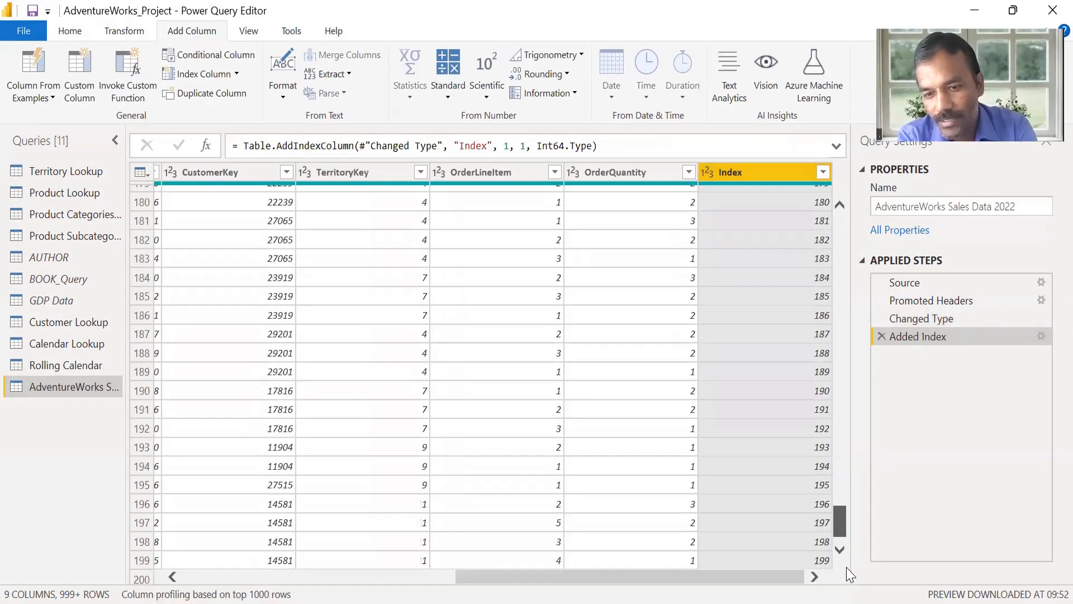
{"action": "scroll", "coordinate": [833, 468], "scroll_direction": "down", "scroll_amount": 20}
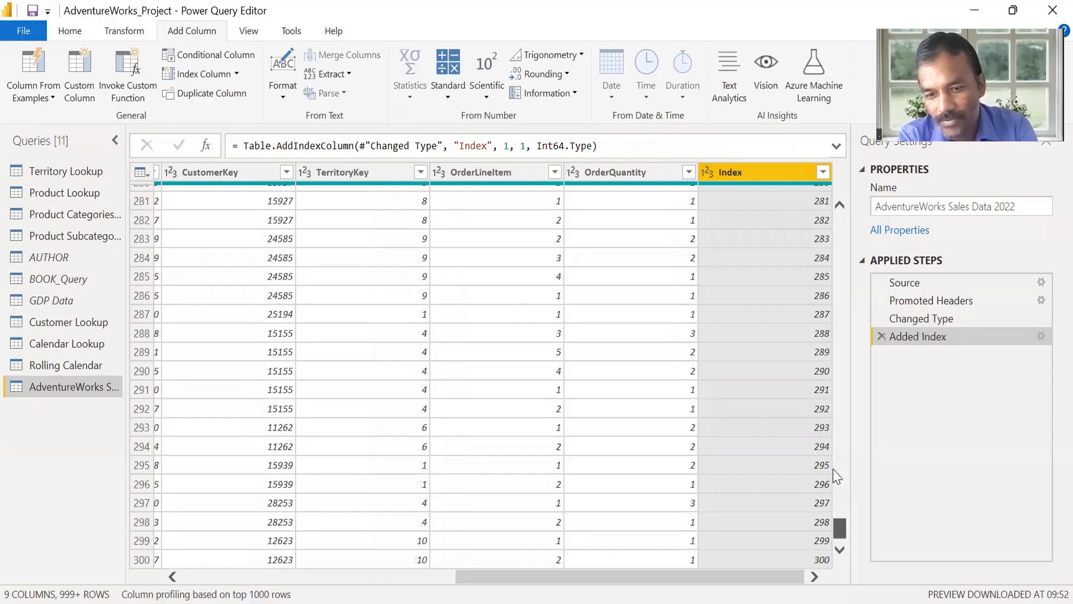
{"action": "scroll", "coordinate": [846, 478], "scroll_direction": "down", "scroll_amount": 15}
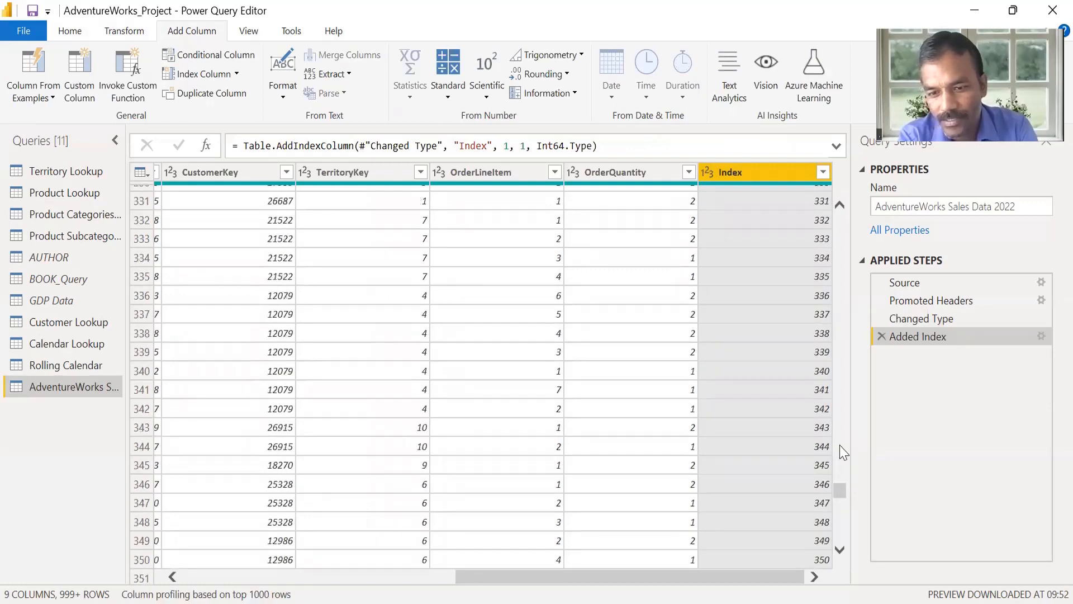
{"action": "left_click_drag", "start_coordinate": [834, 189], "coordinate": [784, 169]}
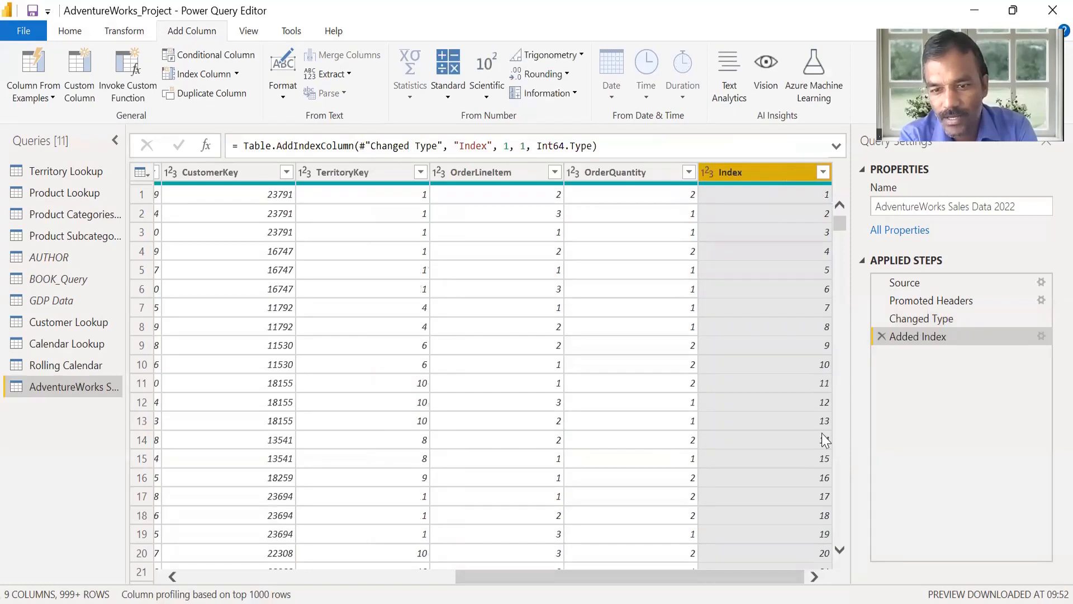
Move the Index column to the beginning of the table and compare the Added Index and Reordered Columns steps.
{"action": "right_click", "coordinate": [784, 169]}
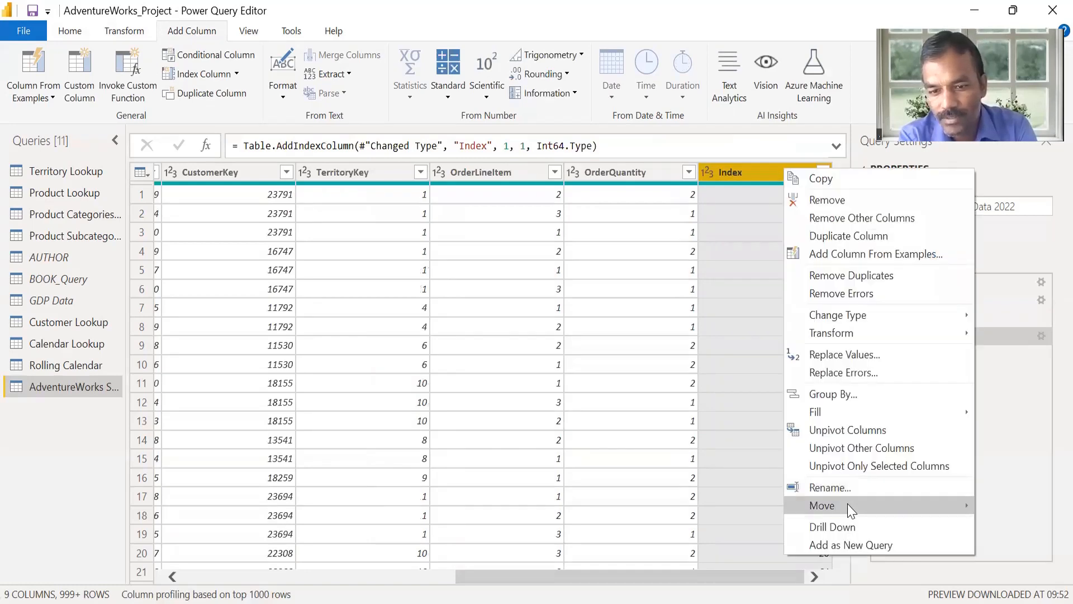
{"action": "mouse_move", "coordinate": [852, 509]}
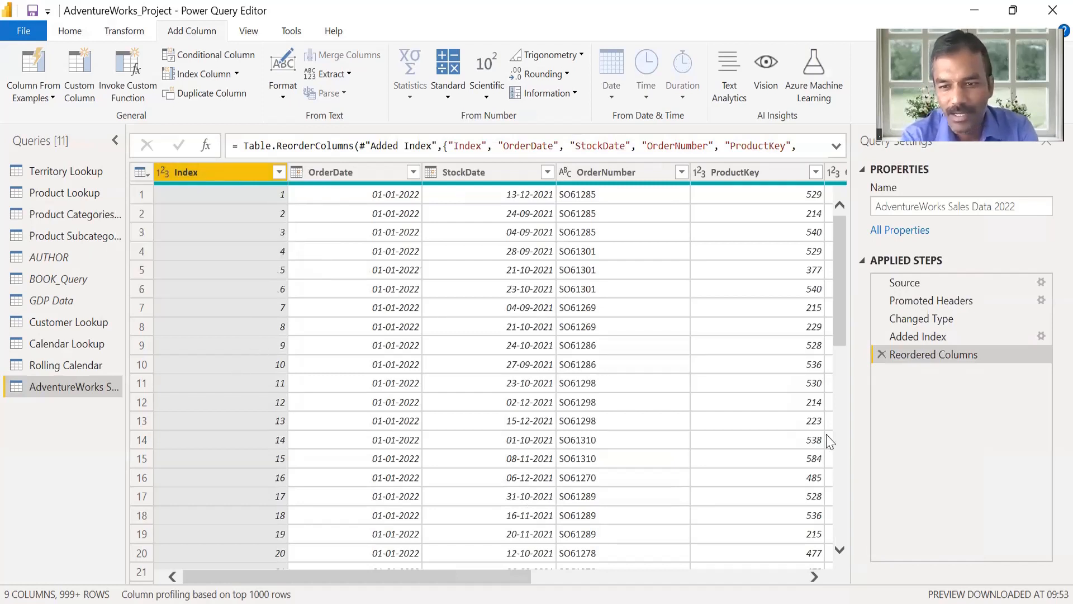
{"action": "left_click", "coordinate": [942, 339]}
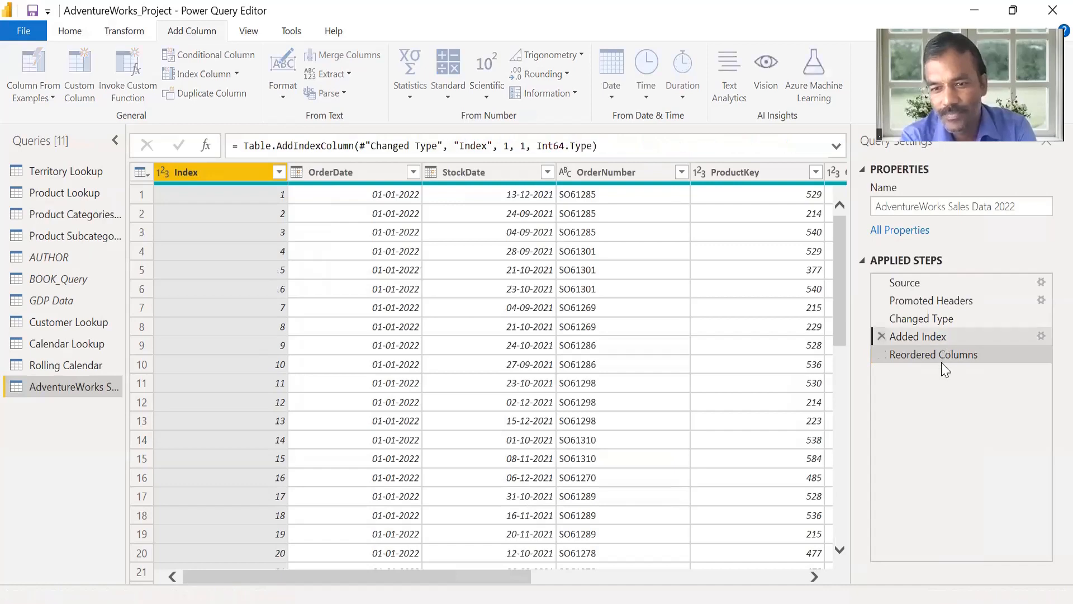
{"action": "left_click", "coordinate": [941, 359]}
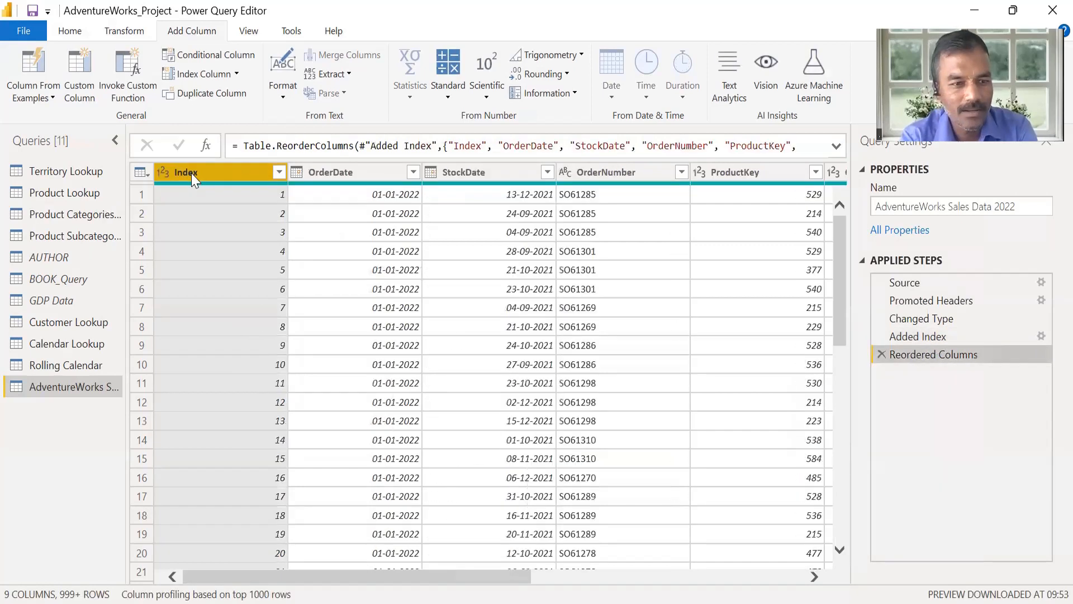
Rename the Index column to ID, and delete that rename from the query's applied steps.
{"action": "double_click", "coordinate": [193, 172]}
{"action": "type", "text": "ID"}
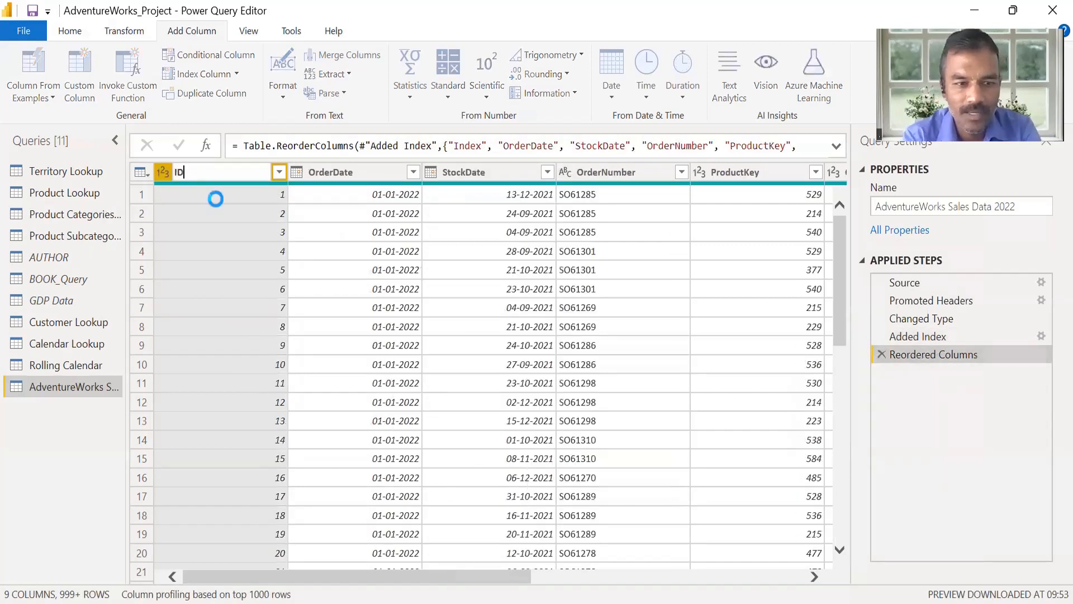
{"action": "key", "text": "Return"}
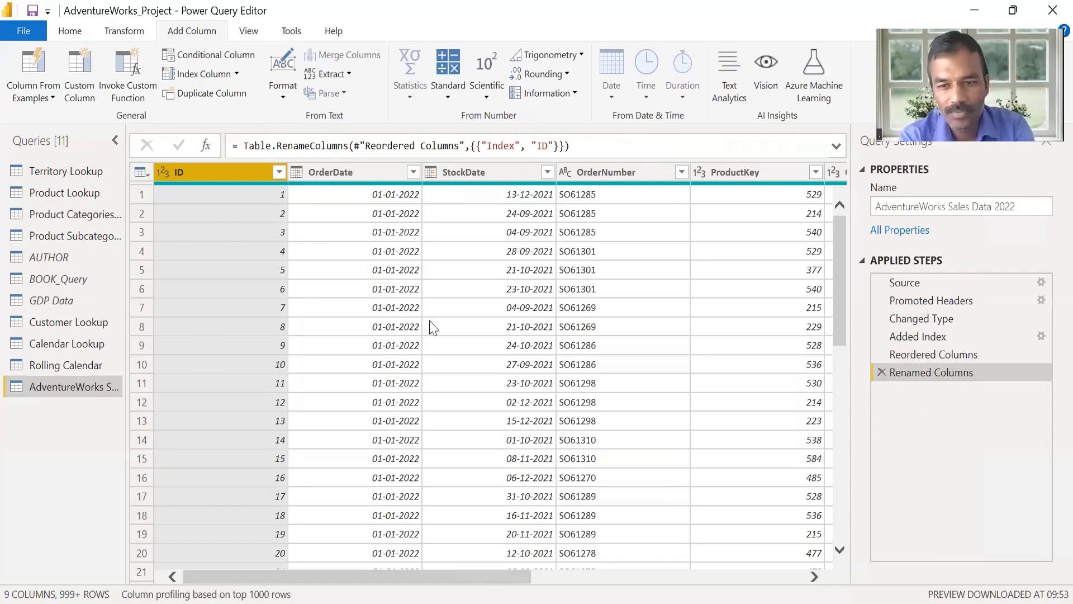
{"action": "left_click", "coordinate": [882, 372]}
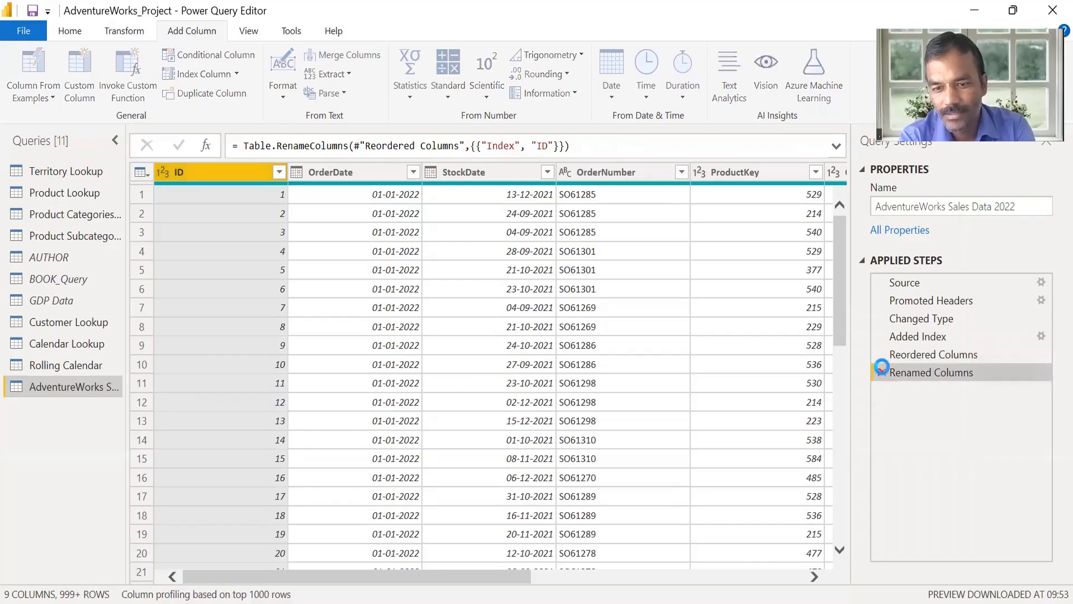
Remove the Index column from the table and review the query at its Added Index and Reordered Columns steps.
{"action": "right_click", "coordinate": [197, 174]}
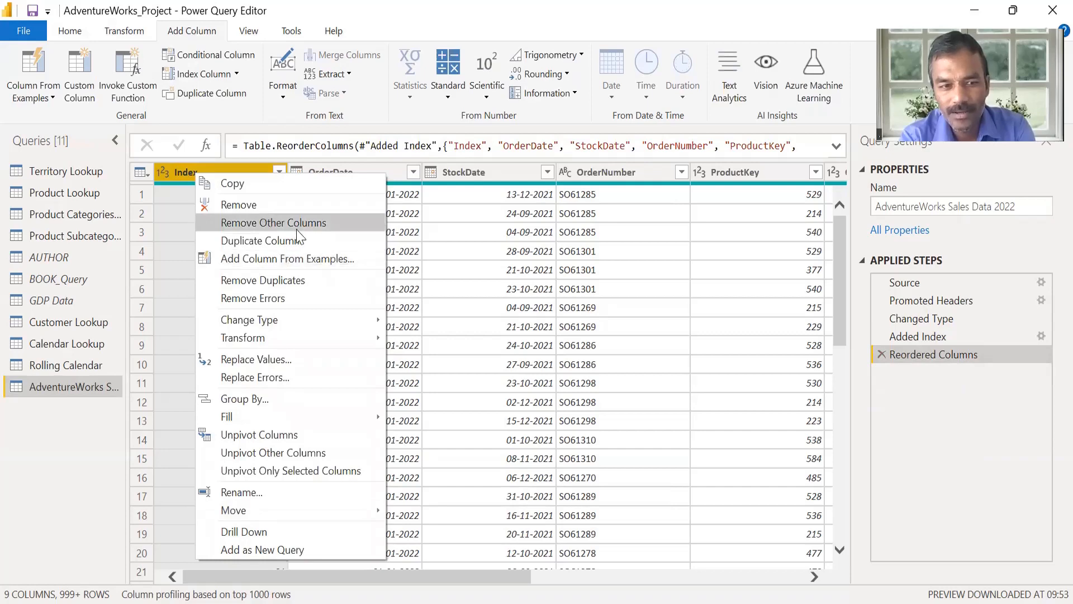
{"action": "left_click", "coordinate": [232, 223]}
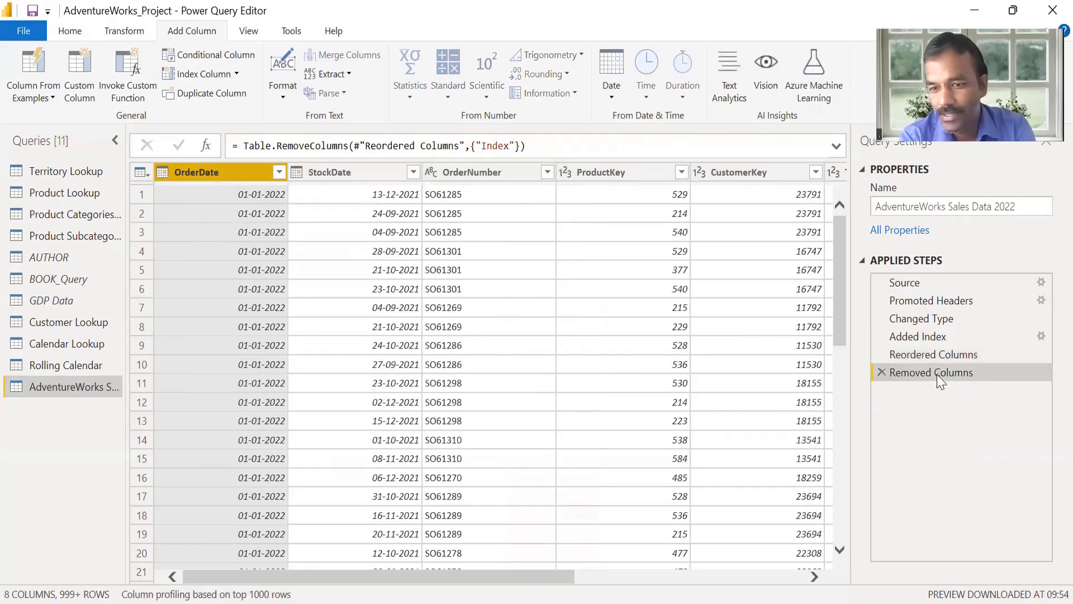
{"action": "left_click", "coordinate": [959, 354]}
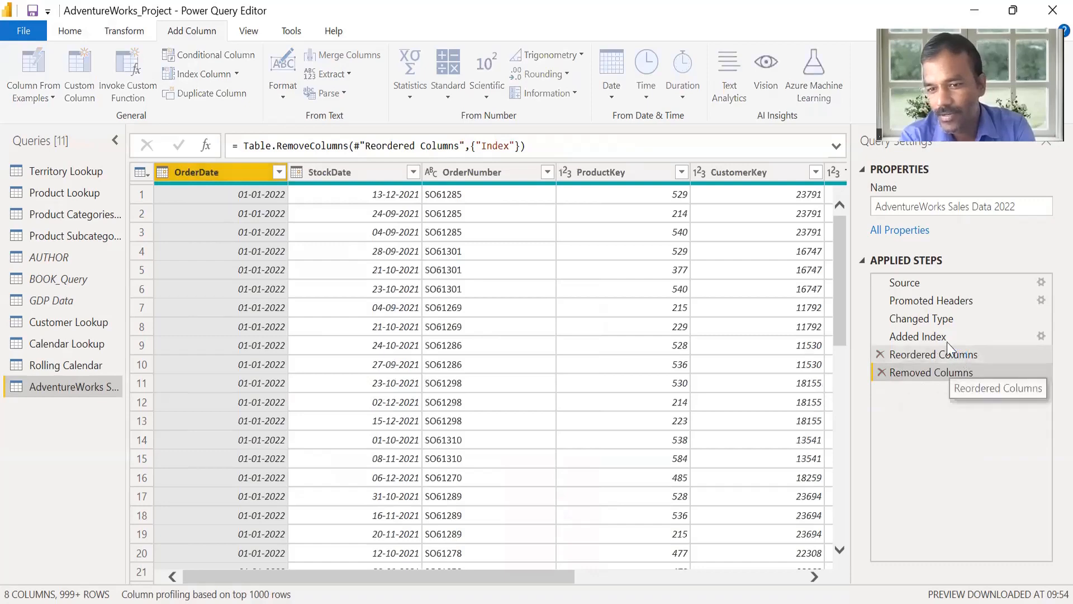
{"action": "left_click", "coordinate": [942, 337]}
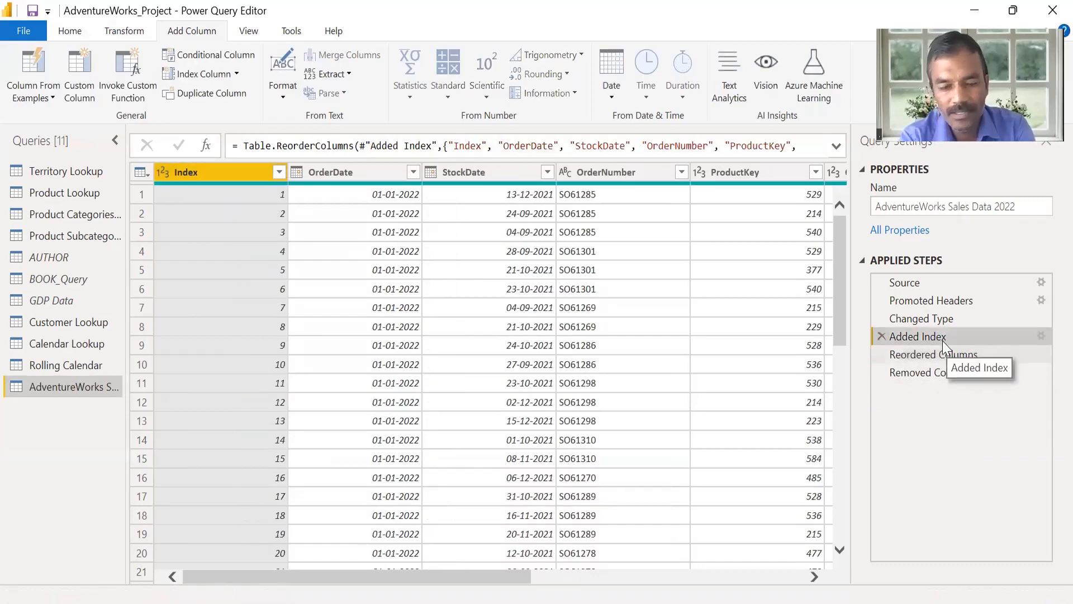
{"action": "left_click", "coordinate": [939, 356]}
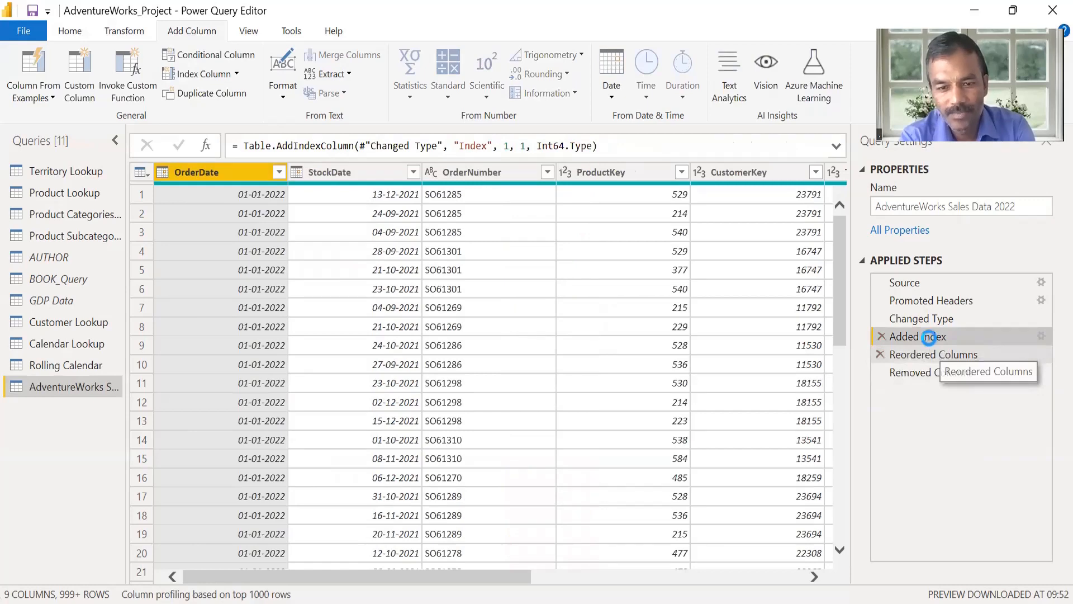
{"action": "left_click", "coordinate": [929, 336]}
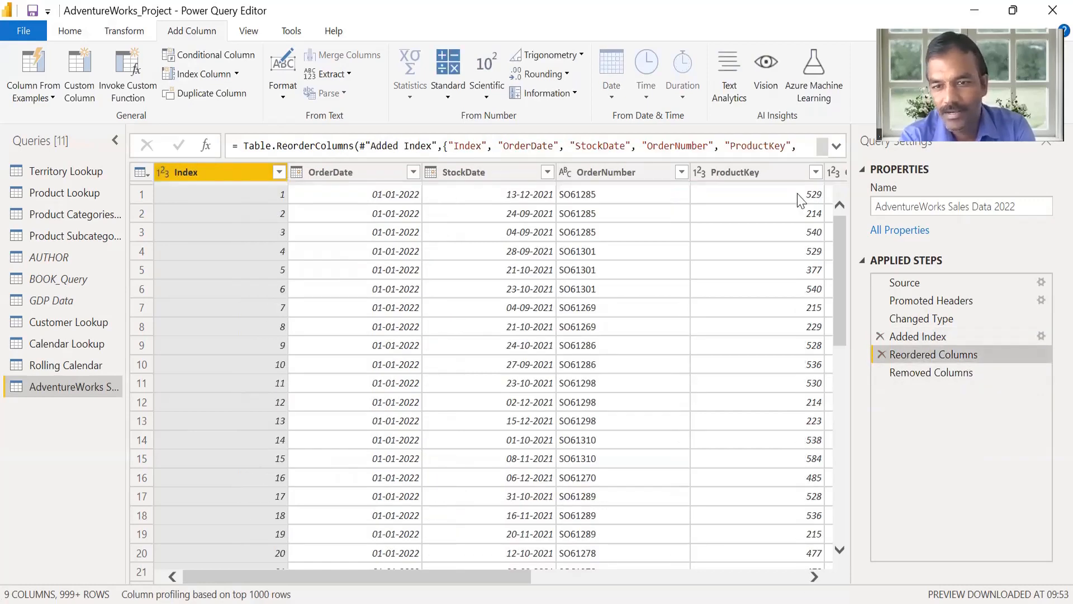
{"action": "left_click", "coordinate": [951, 355]}
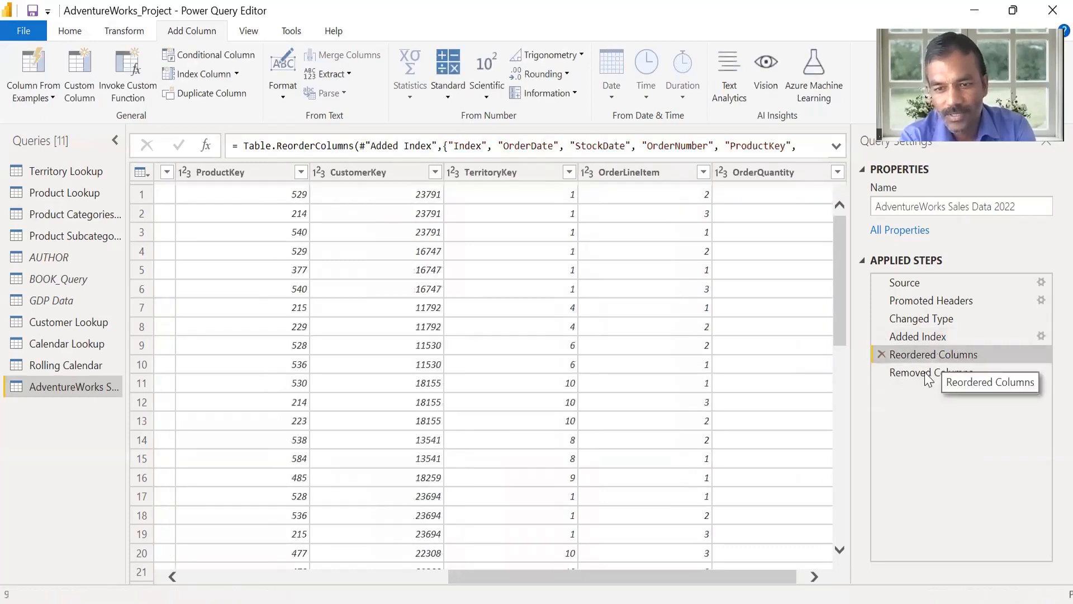
Delete the Removed Columns, Reordered Columns and Added Index steps from the sales query.
{"action": "left_click", "coordinate": [897, 372]}
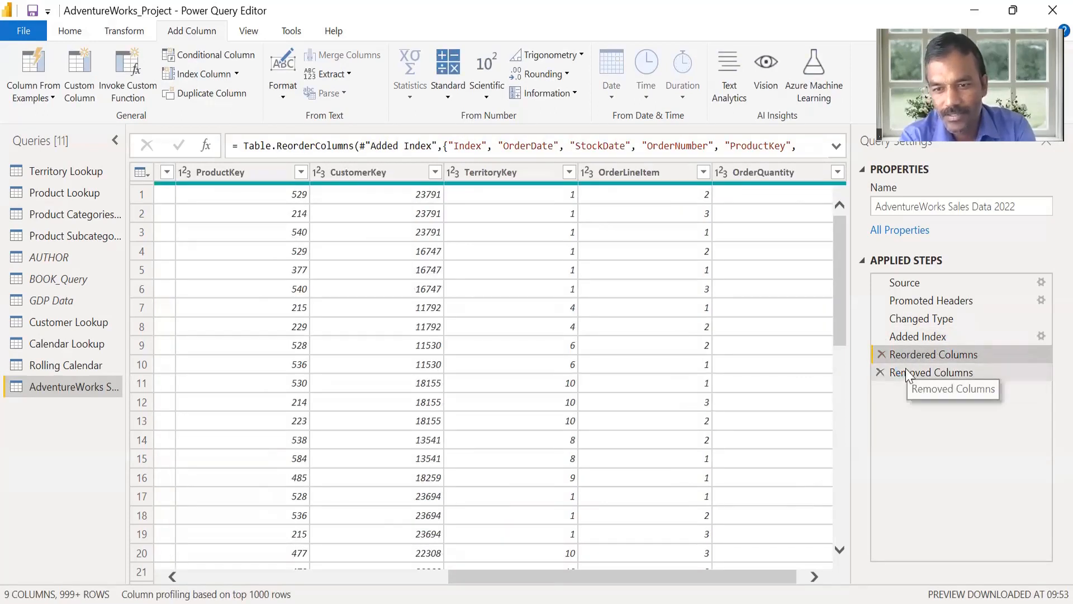
{"action": "left_click", "coordinate": [880, 372]}
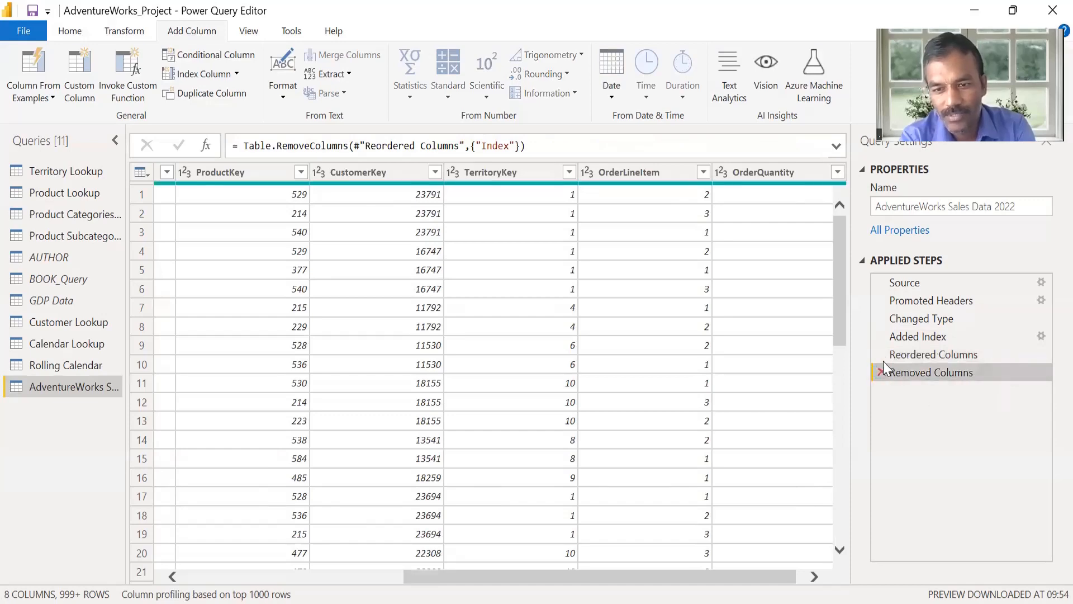
{"action": "left_click", "coordinate": [881, 354]}
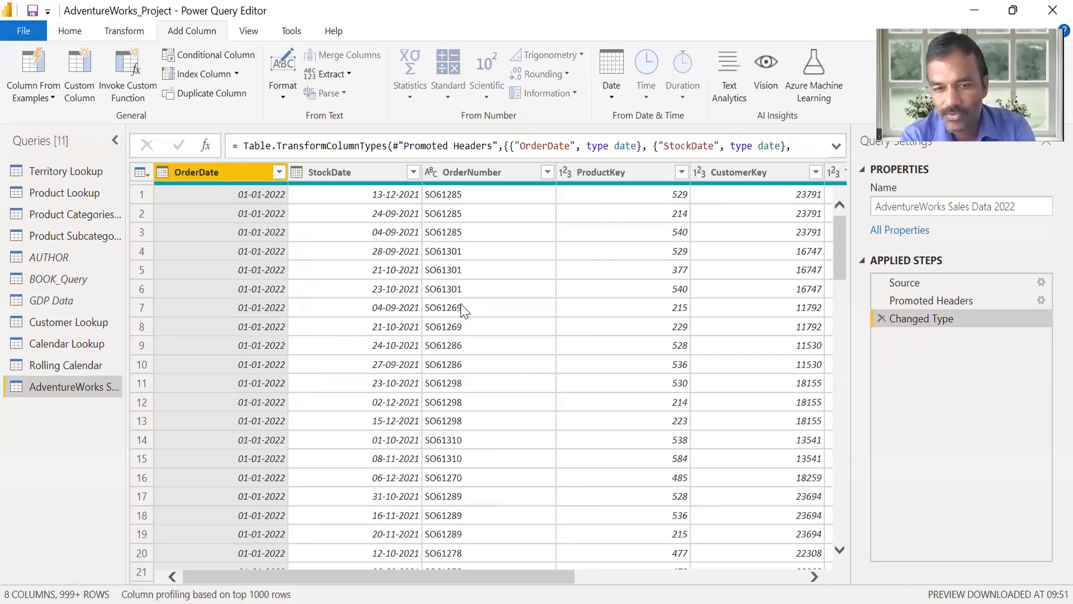
Start a conditional column on the AdventureWorks Sales Data 2022 table and name it Quantity Type.
{"action": "scroll", "coordinate": [519, 569], "scroll_direction": "right", "scroll_amount": 3}
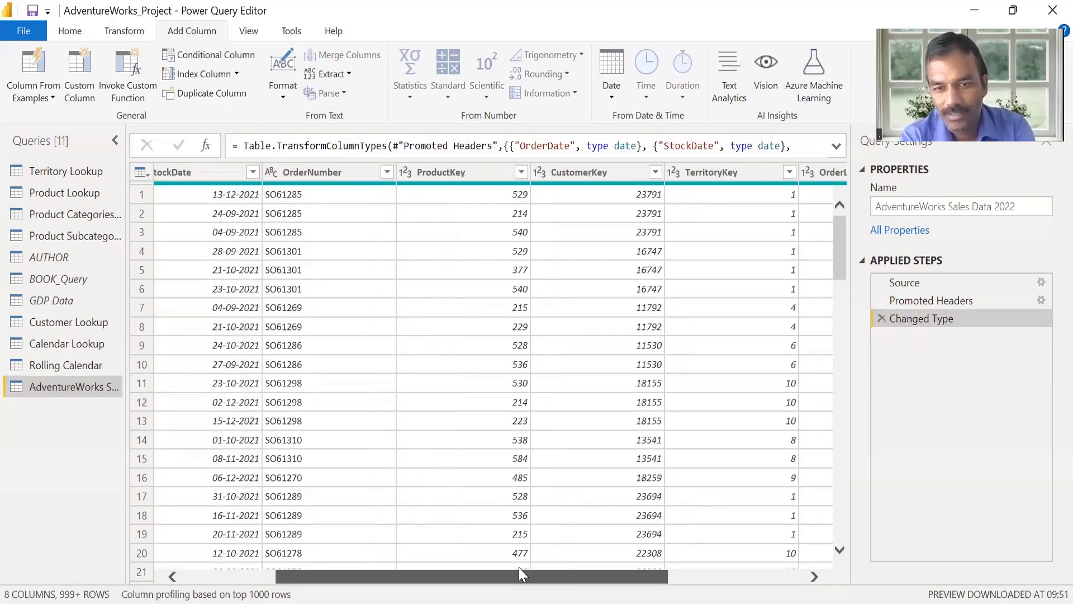
{"action": "scroll", "coordinate": [518, 567], "scroll_direction": "right", "scroll_amount": 3}
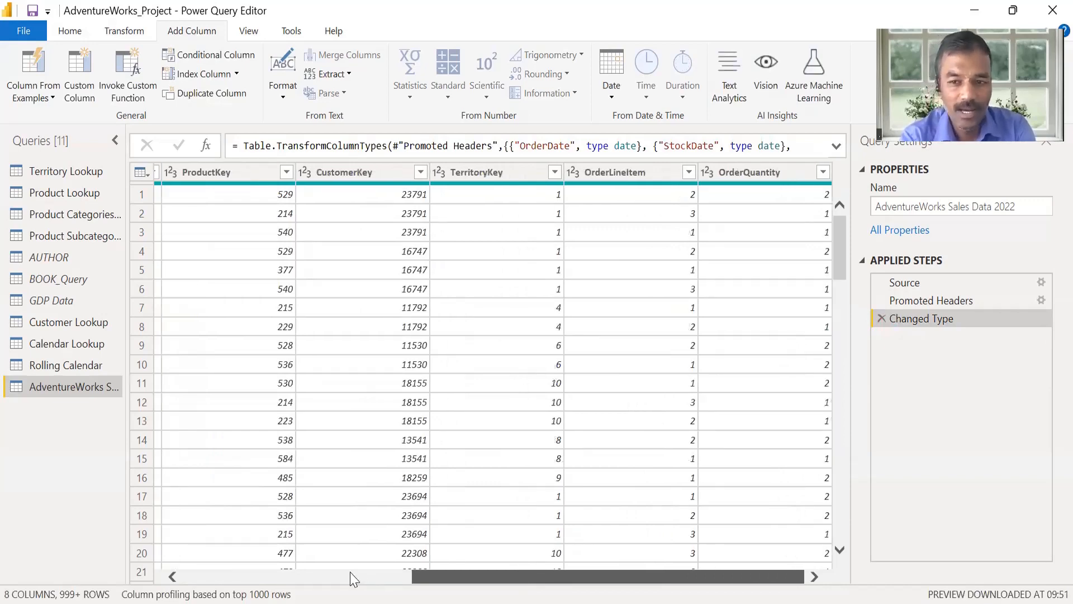
{"action": "left_click", "coordinate": [354, 579]}
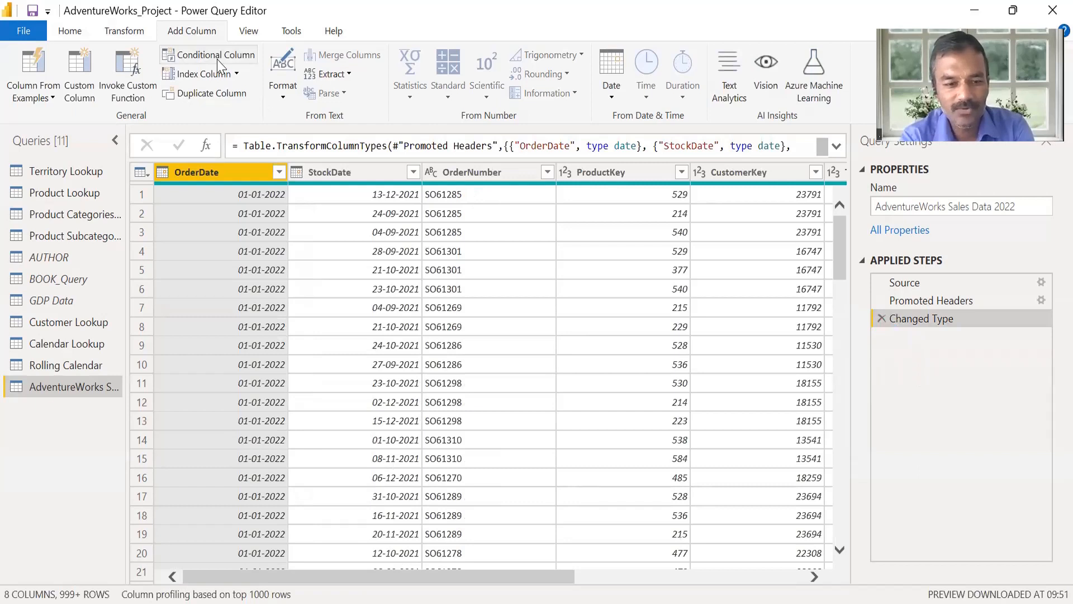
{"action": "left_click", "coordinate": [690, 574]}
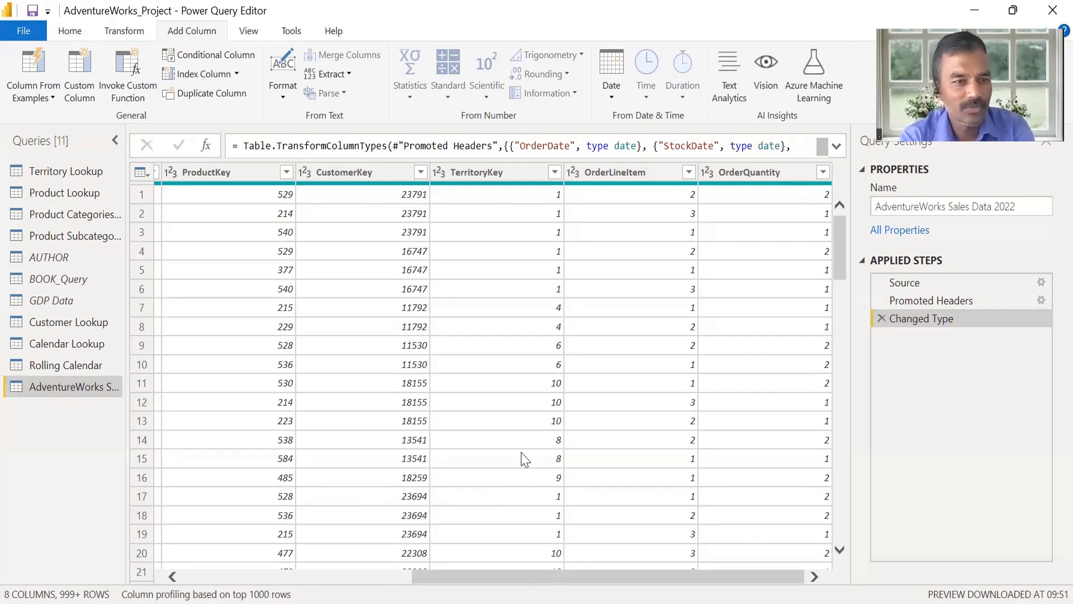
{"action": "left_click", "coordinate": [234, 172]}
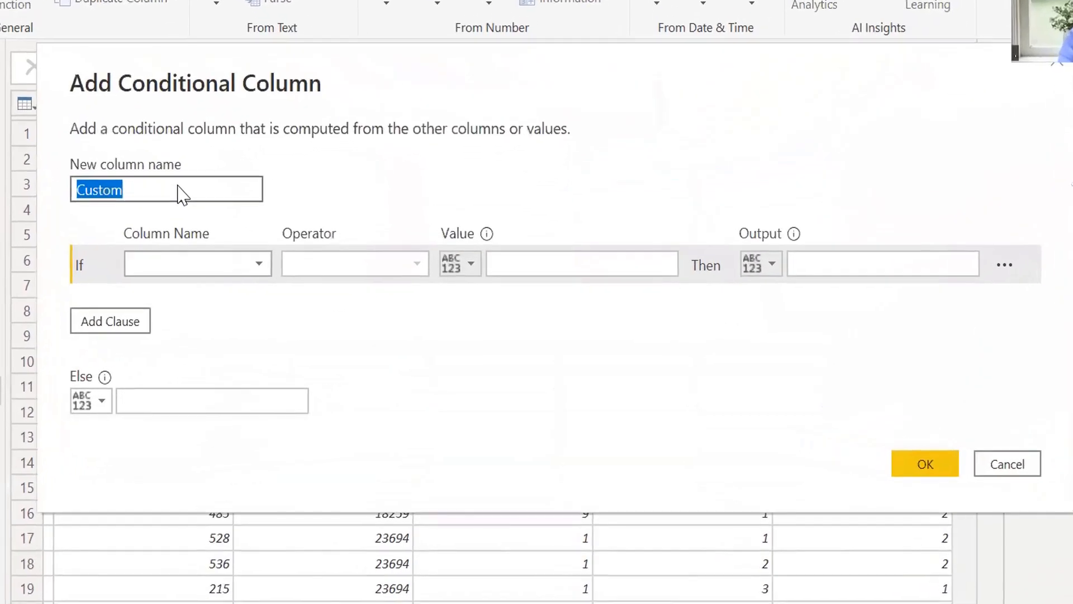
{"action": "type", "text": "Order typ"}
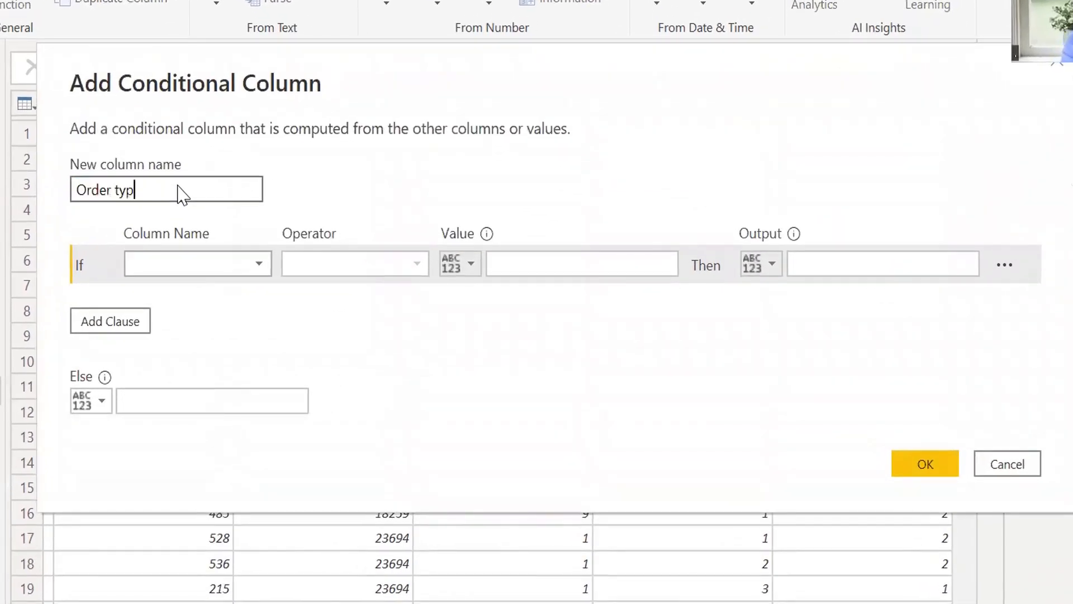
{"action": "type", "text": "e"}
{"action": "key", "text": "ctrl+a"}
{"action": "type", "text": "Quantity Type"}
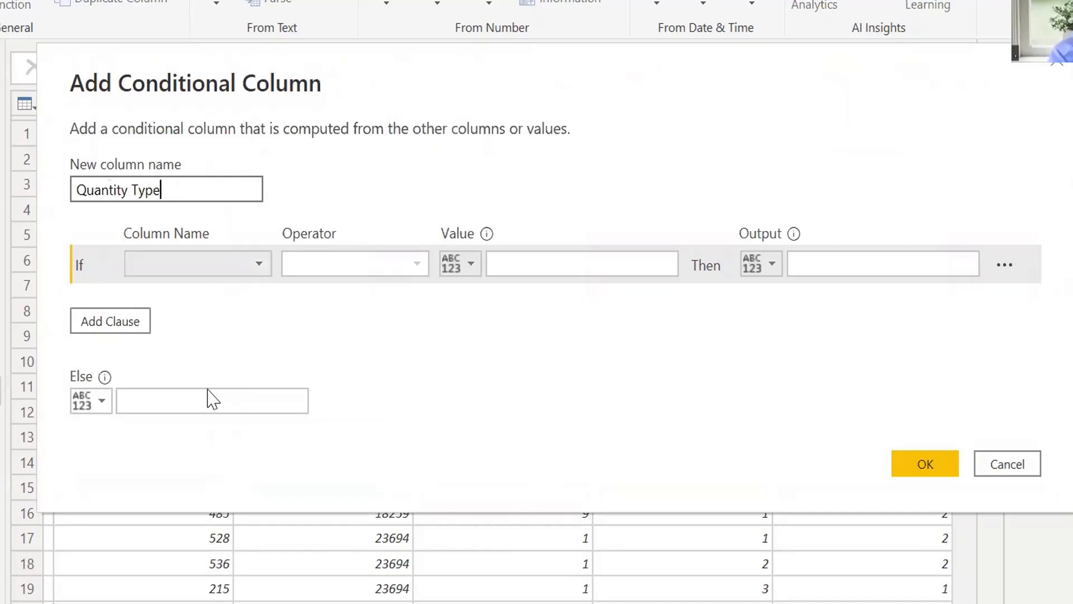
Define the first clause so that OrderQuantity equals 1 outputs Single Item.
{"action": "left_click", "coordinate": [208, 264]}
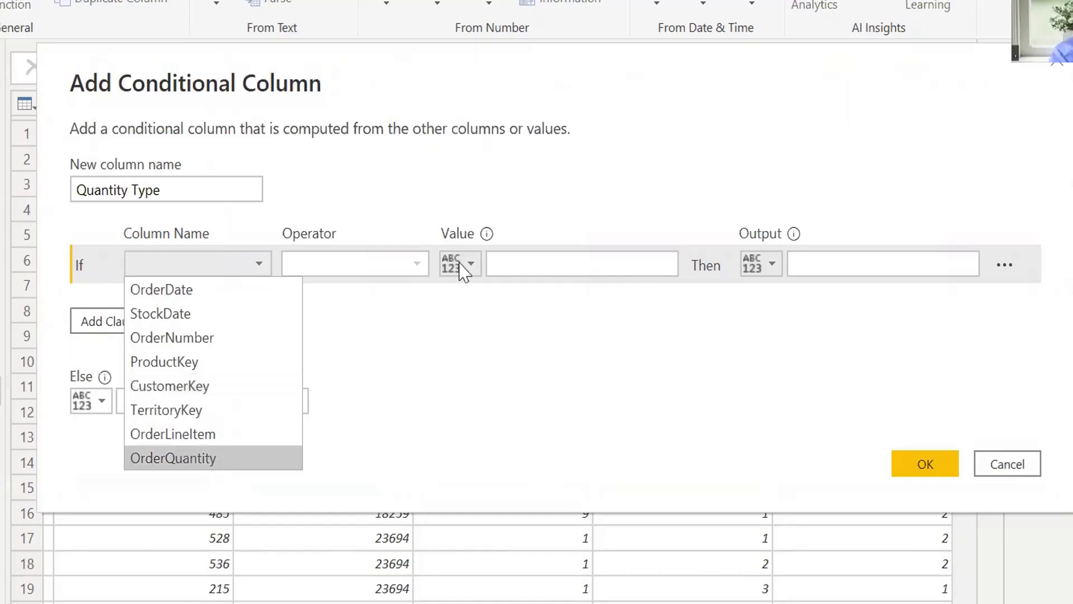
{"action": "left_click", "coordinate": [543, 274]}
{"action": "type", "text": "1"}
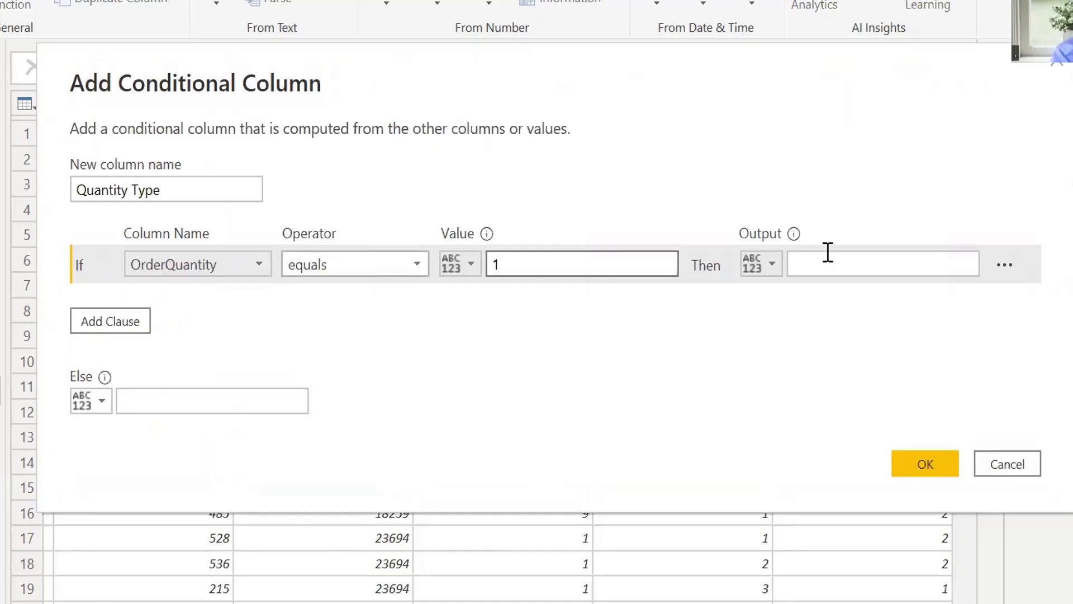
{"action": "left_click", "coordinate": [827, 255]}
{"action": "type", "text": "Single"}
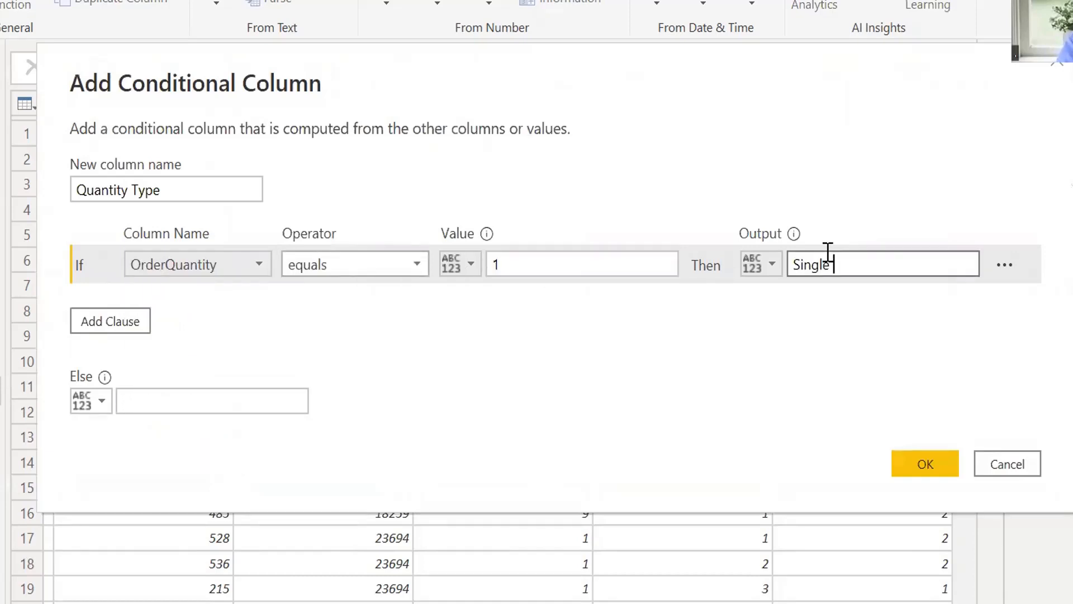
{"action": "type", "text": " Item"}
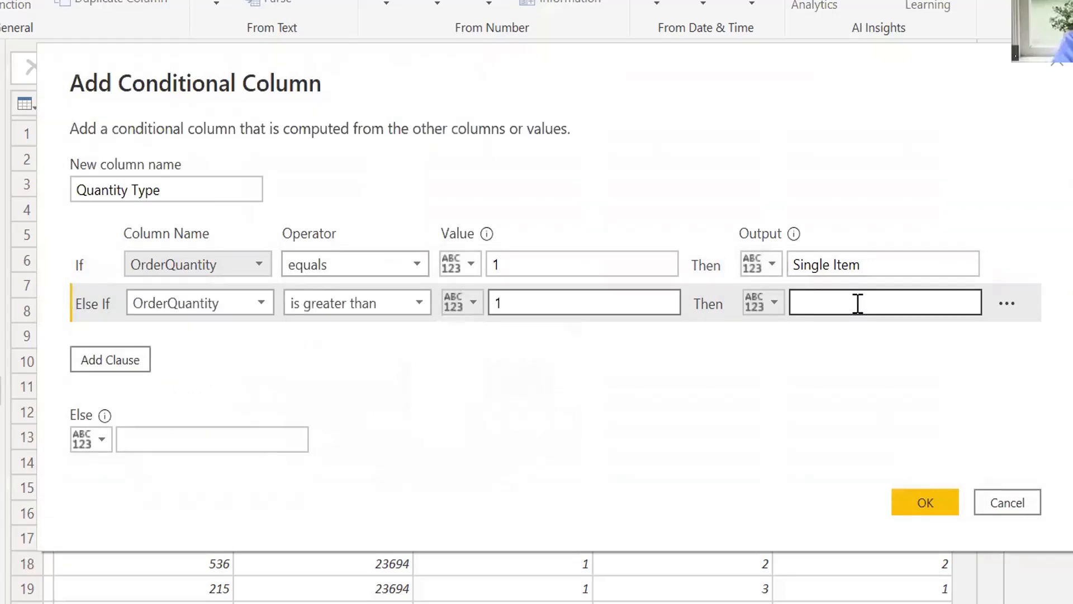
Set the Else If clause so that OrderQuantity is greater than 1 outputs Multiple Items.
{"action": "type", "text": "Mul"}
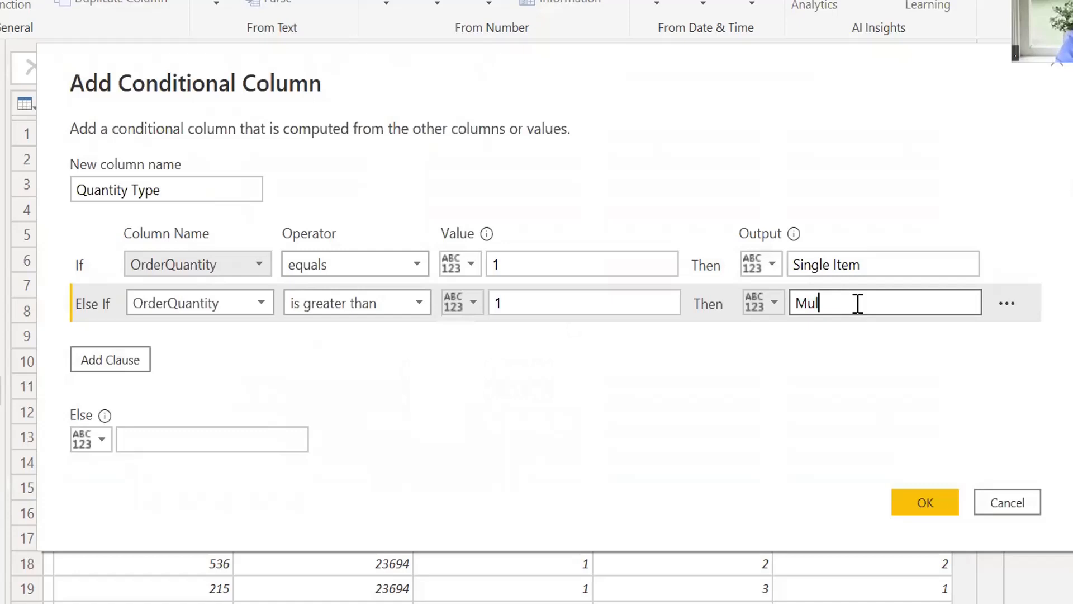
{"action": "type", "text": "tiple Items"}
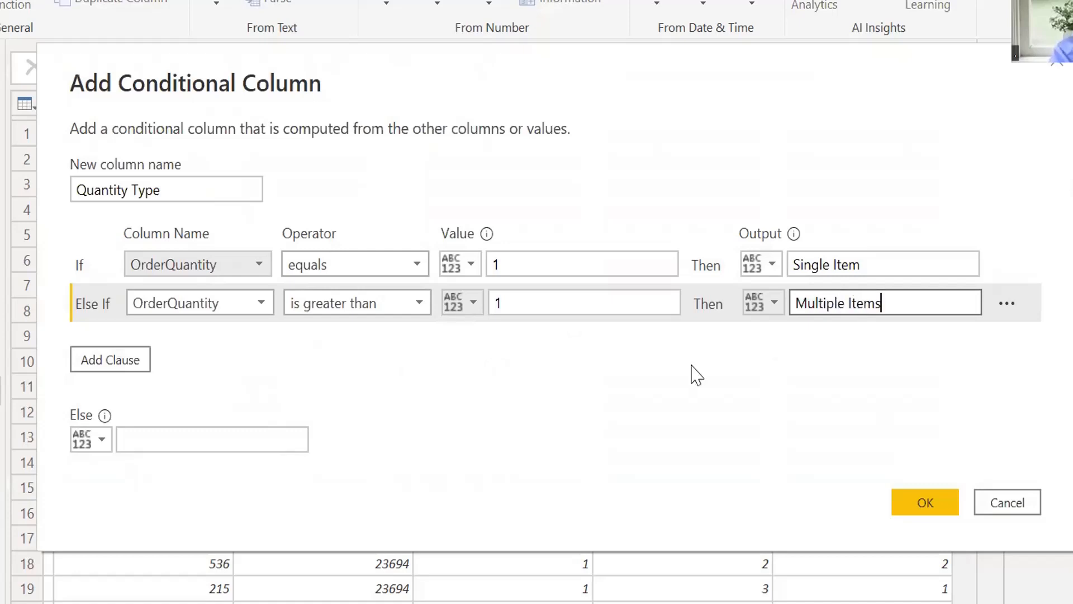
{"action": "left_click", "coordinate": [627, 368]}
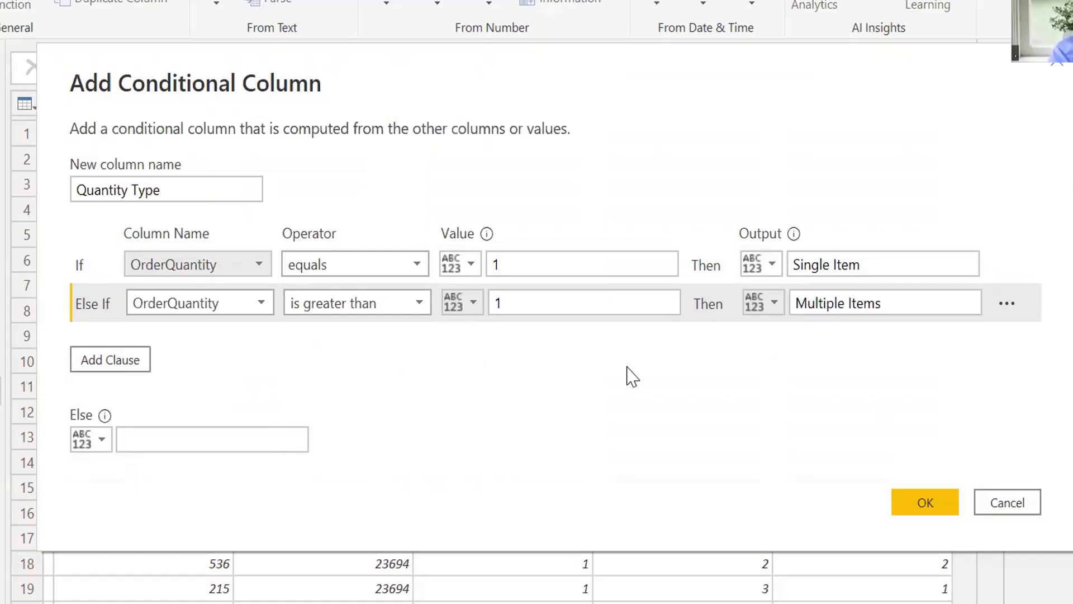
Set the Else output to other and create the Quantity Type conditional column.
{"action": "left_click", "coordinate": [176, 439]}
{"action": "type", "text": "other"}
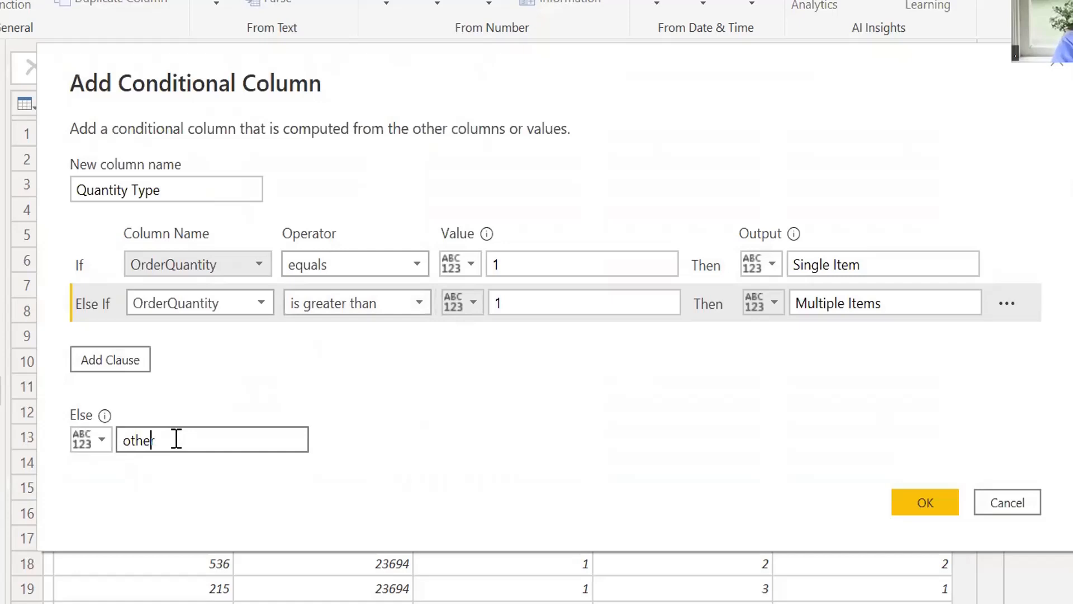
{"action": "key", "text": "ctrl+a"}
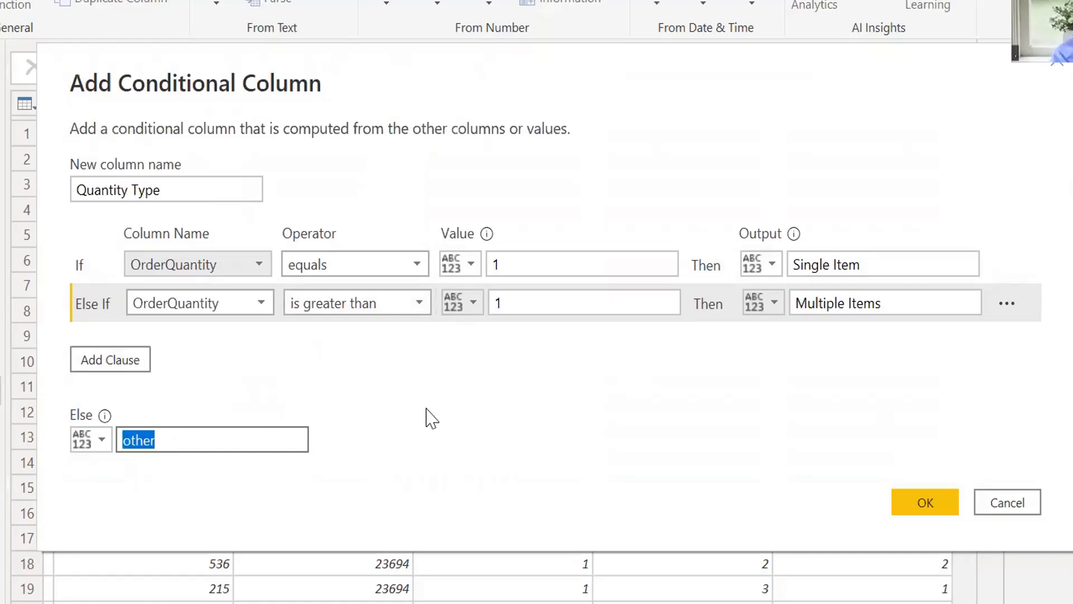
{"action": "left_click", "coordinate": [426, 409]}
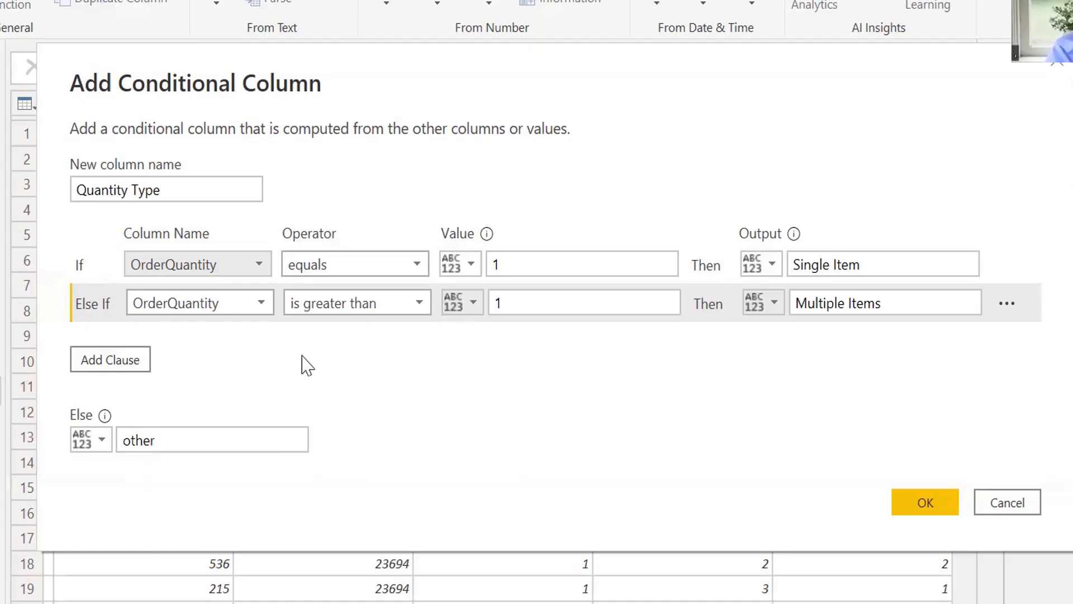
{"action": "left_click", "coordinate": [768, 270]}
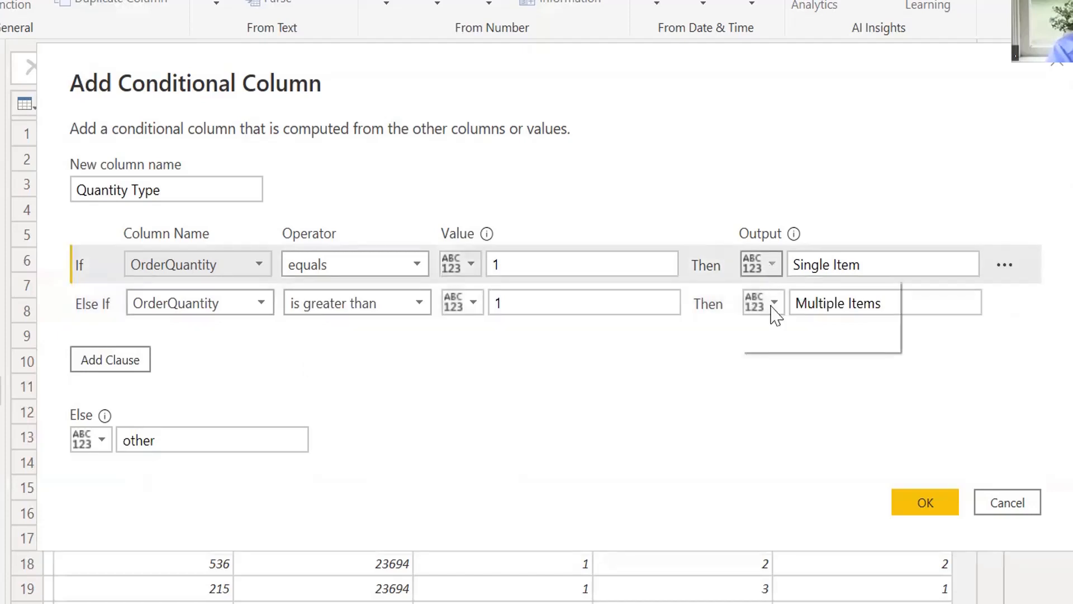
{"action": "left_click", "coordinate": [879, 266]}
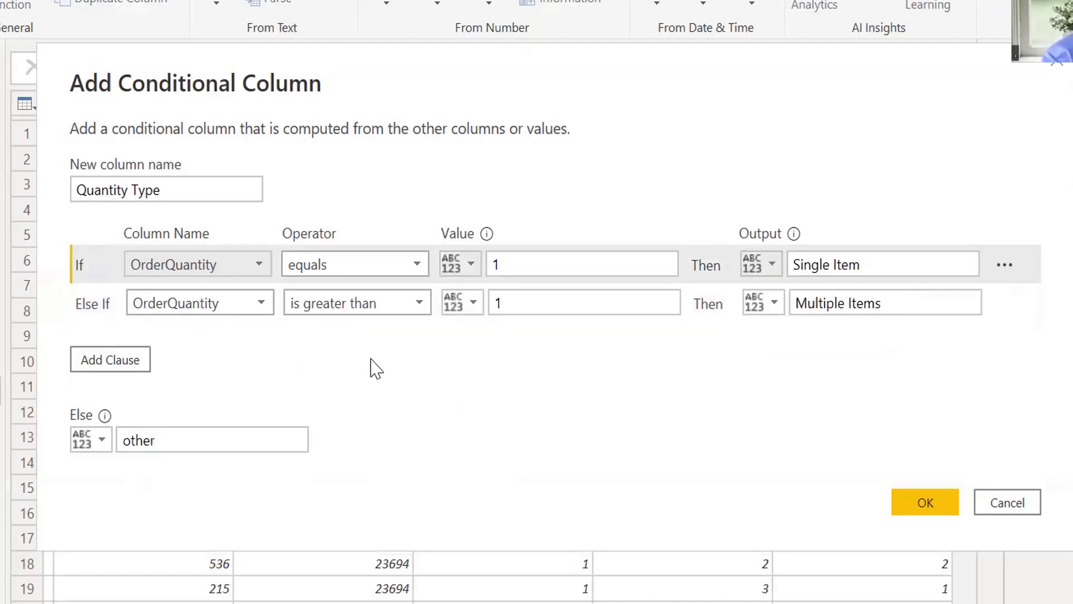
{"action": "left_click", "coordinate": [926, 503]}
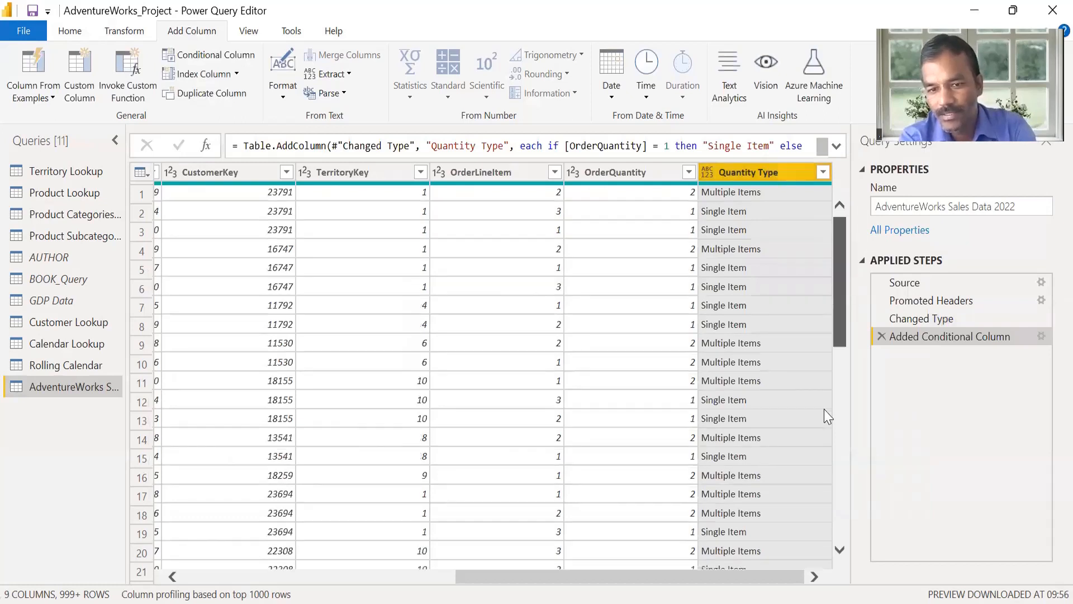
Load the full list of filter values for the Quantity Type column and apply the filter with all values selected.
{"action": "left_click", "coordinate": [823, 174]}
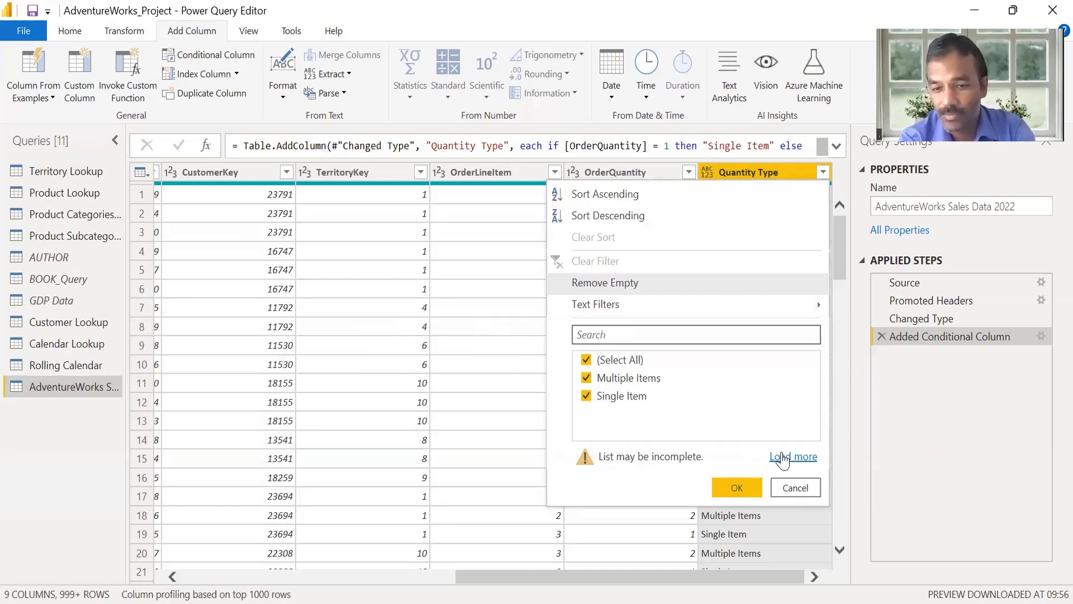
{"action": "left_click", "coordinate": [782, 458]}
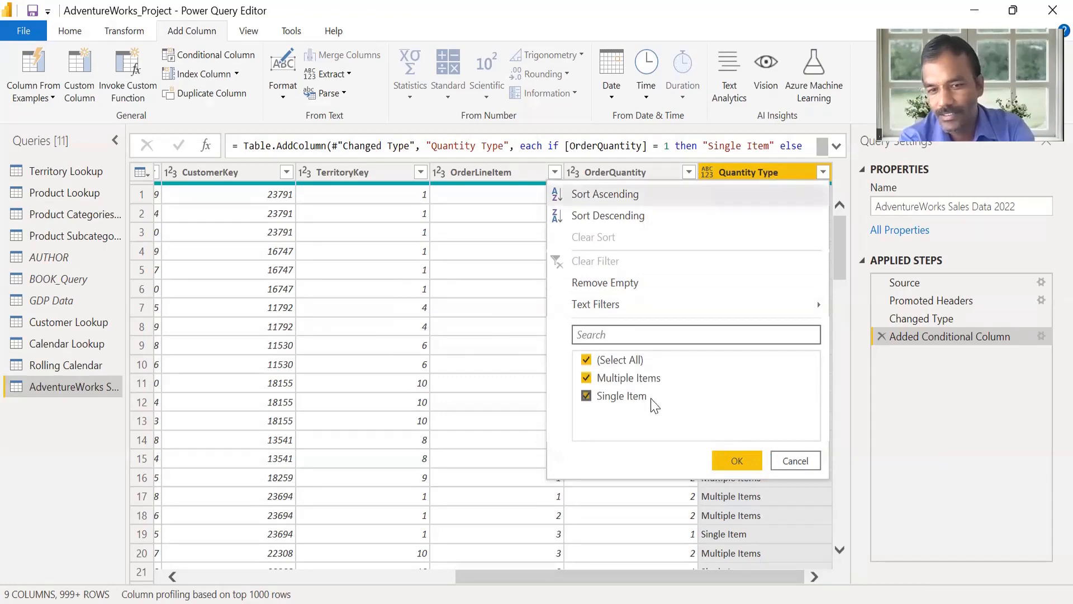
{"action": "left_click", "coordinate": [737, 461]}
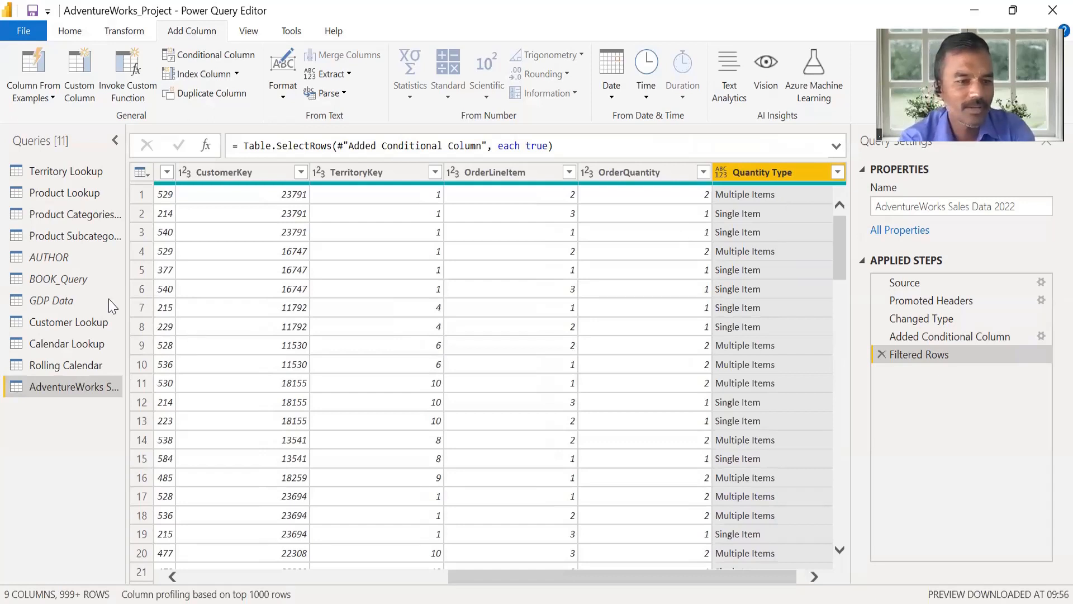
Refresh the GDP Data preview and move the AUTHOR, BOOK_Query and GDP Data queries into a new group named Demo Queries.
{"action": "left_click", "coordinate": [54, 305]}
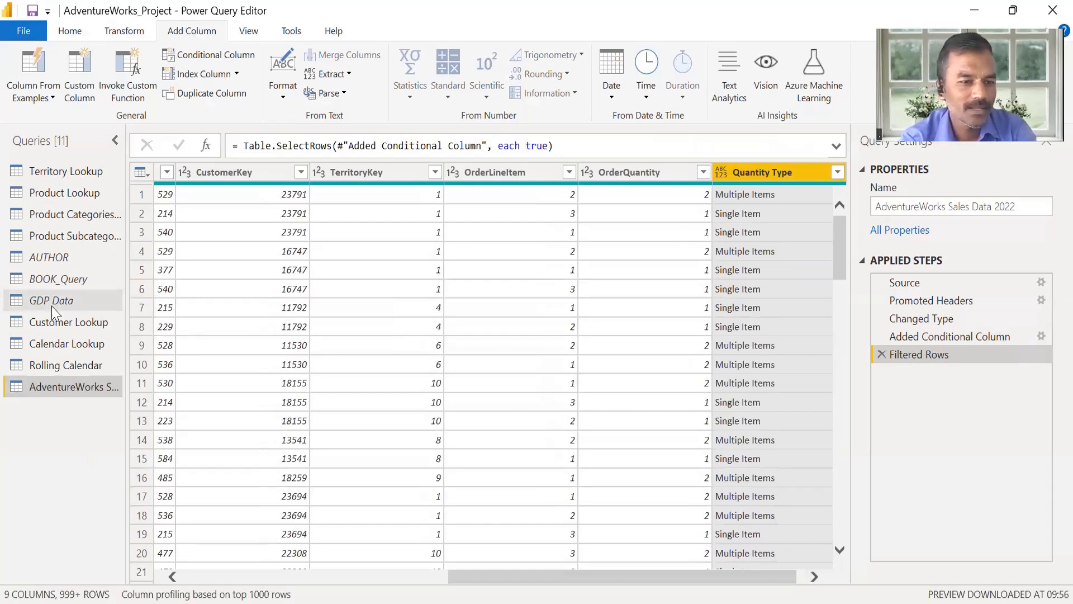
{"action": "left_click", "coordinate": [53, 258]}
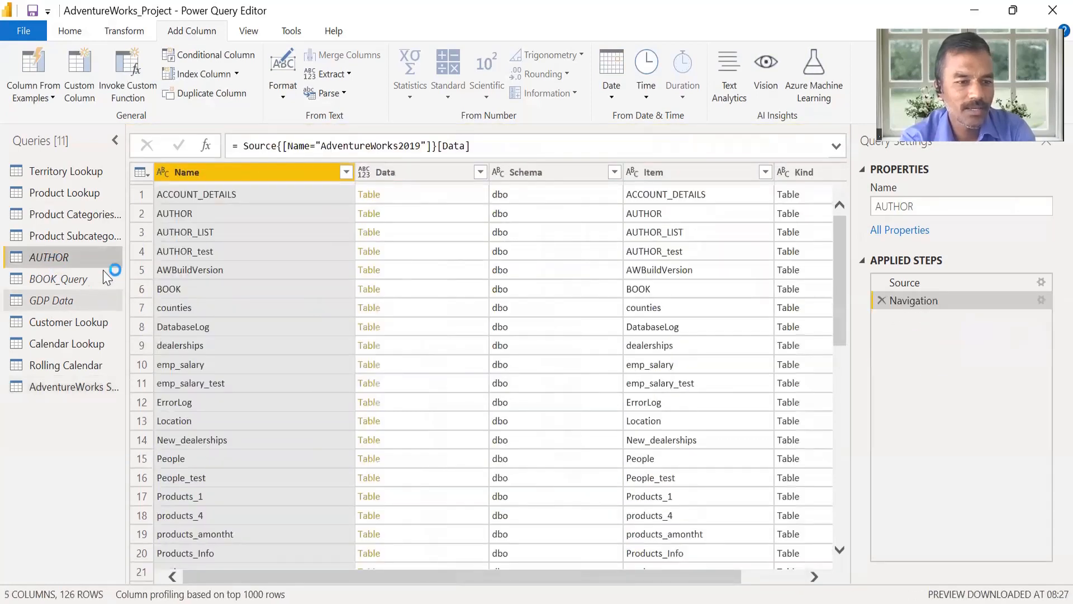
{"action": "left_click", "coordinate": [71, 271]}
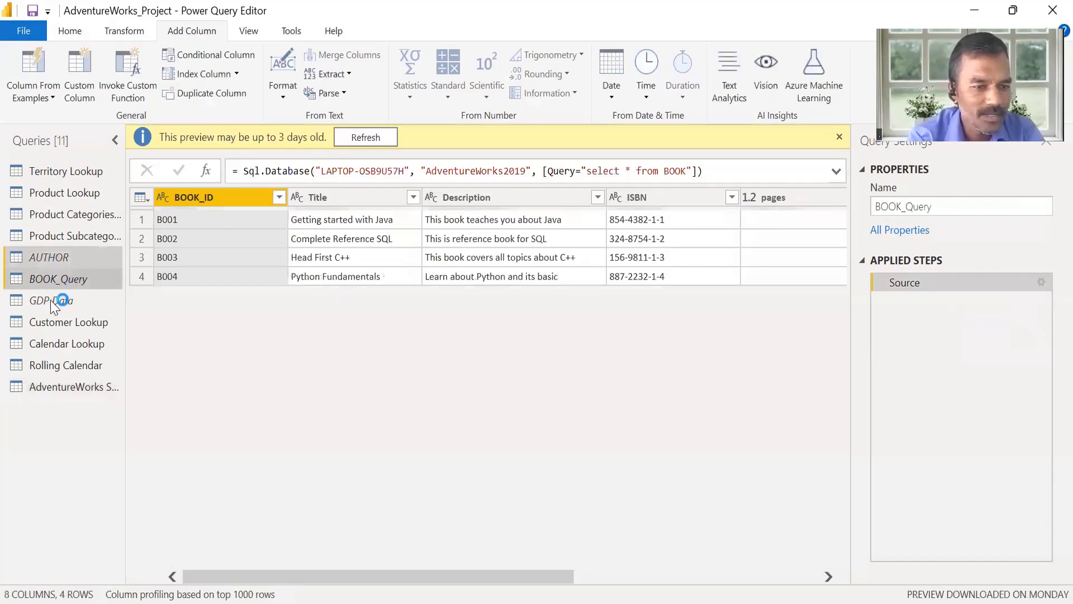
{"action": "left_click", "coordinate": [52, 303]}
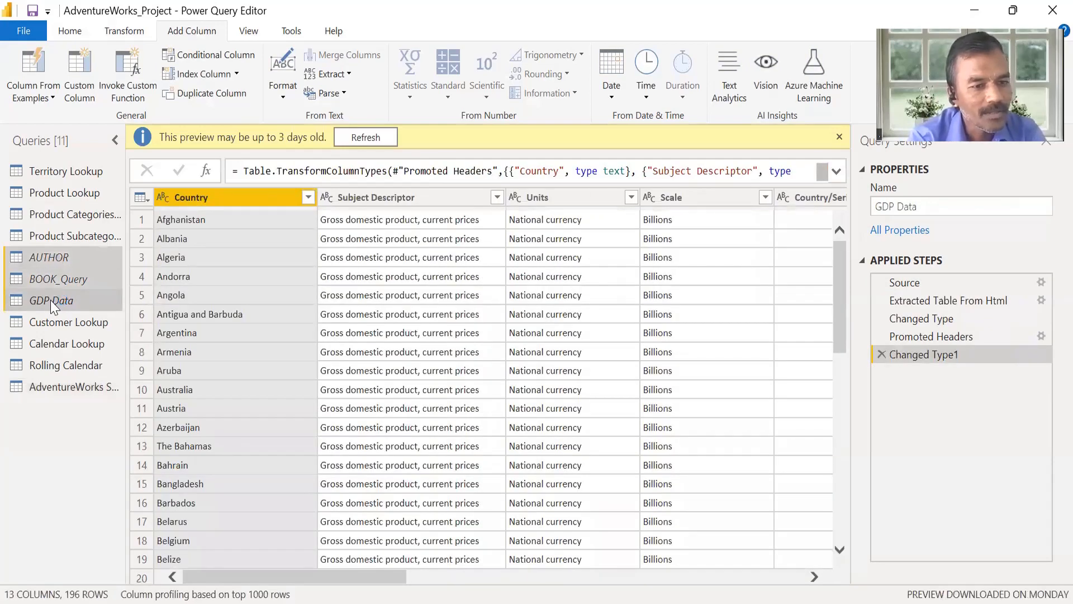
{"action": "left_click", "coordinate": [376, 137]}
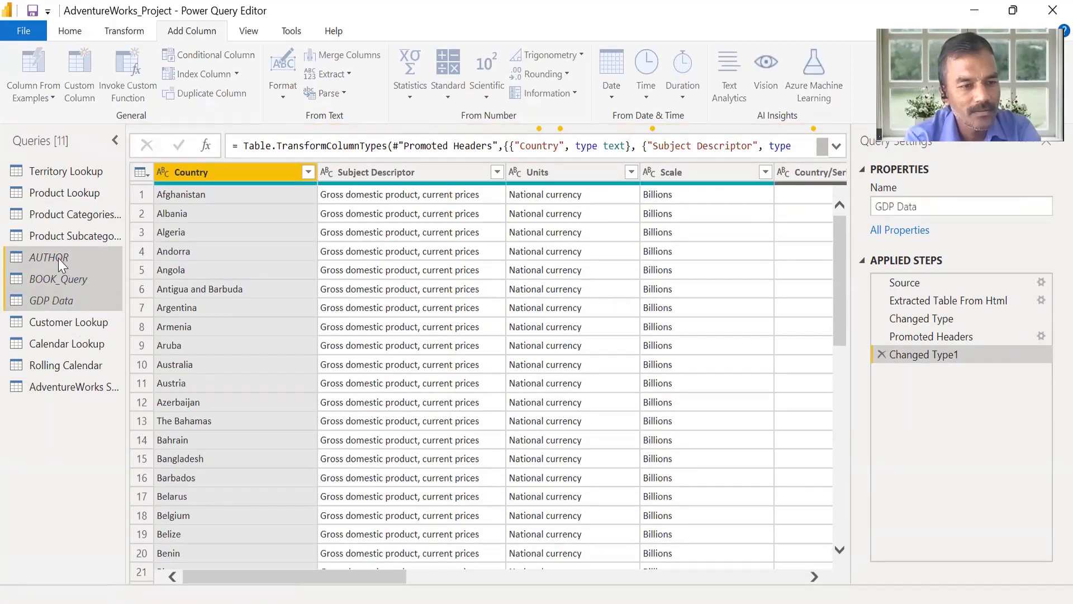
{"action": "right_click", "coordinate": [66, 259]}
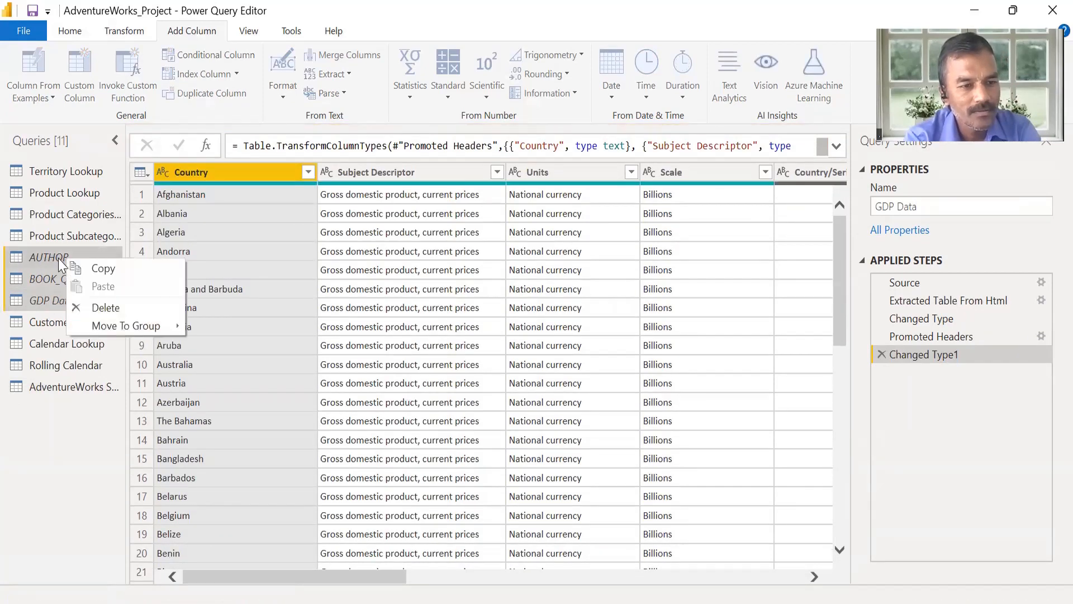
{"action": "left_click", "coordinate": [214, 329]}
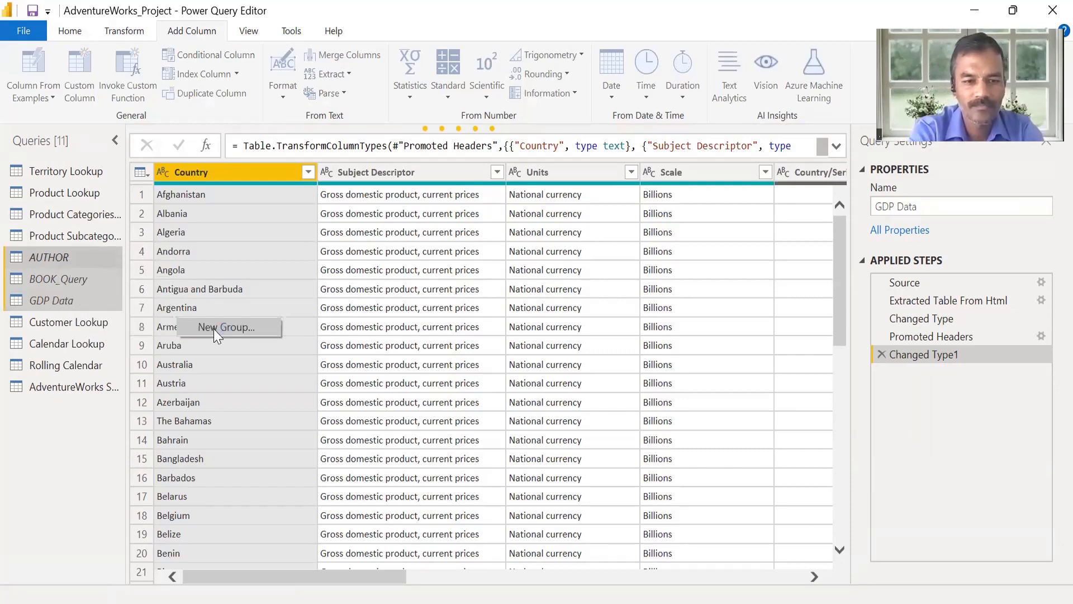
{"action": "type", "text": "Demo Querie"}
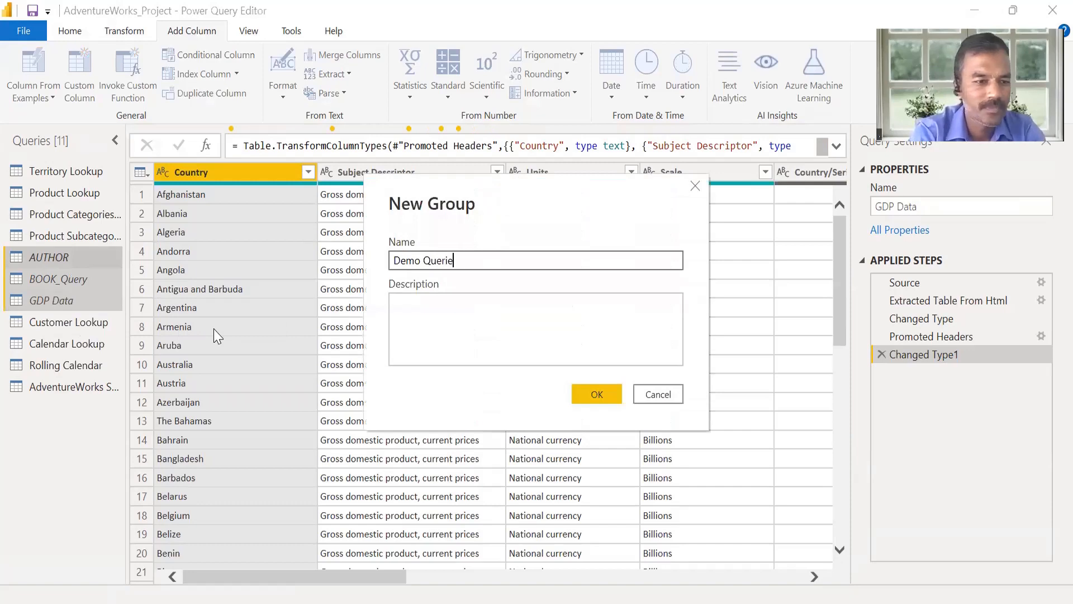
{"action": "type", "text": "s"}
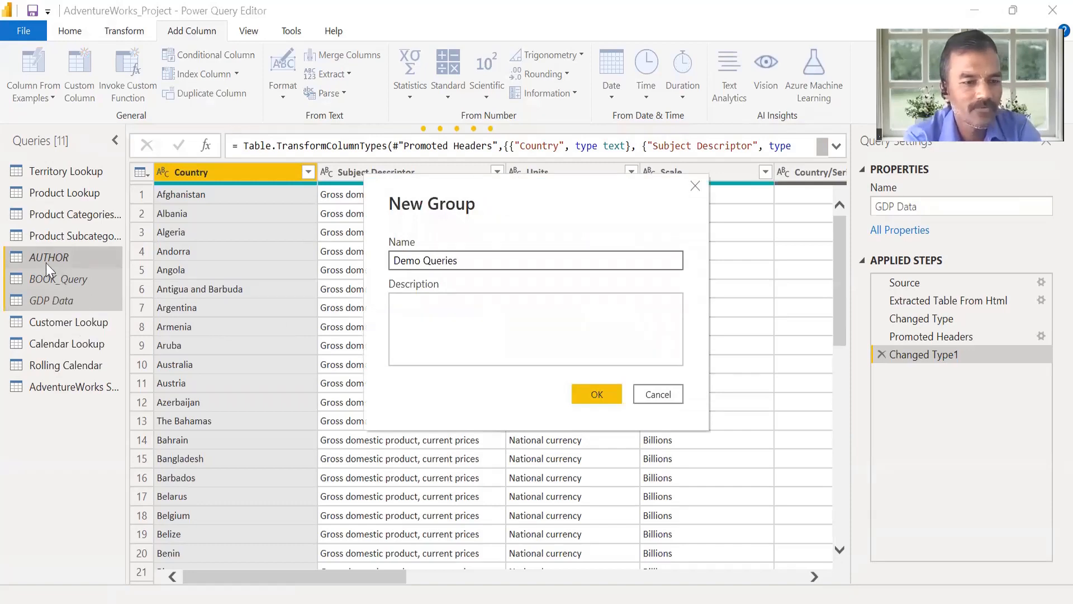
{"action": "key", "text": "Return"}
{"action": "left_click", "coordinate": [66, 264]}
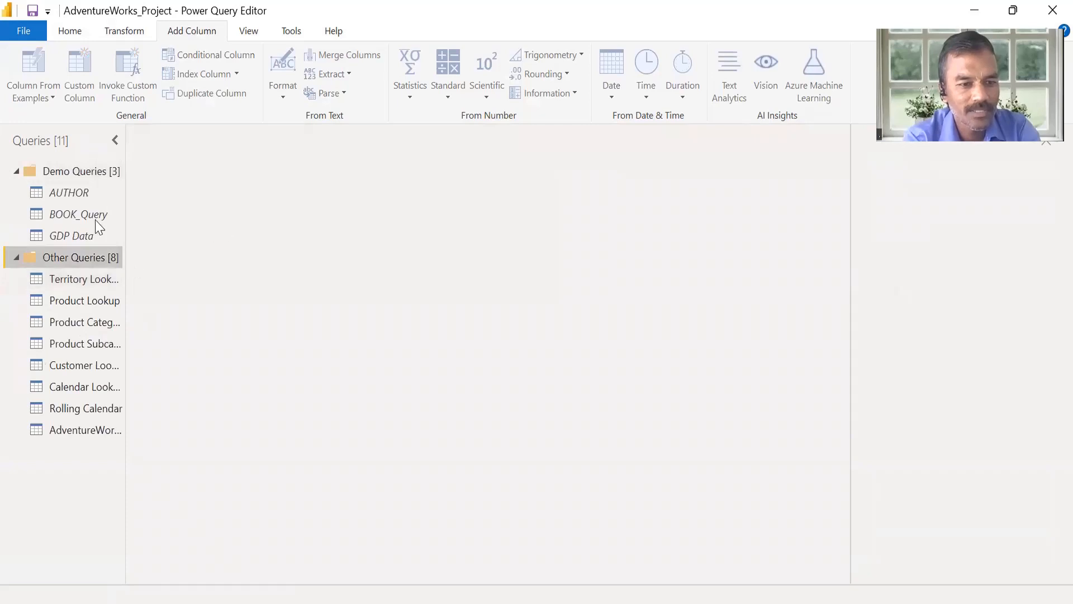
{"action": "left_click", "coordinate": [69, 235], "text": "ctrl"}
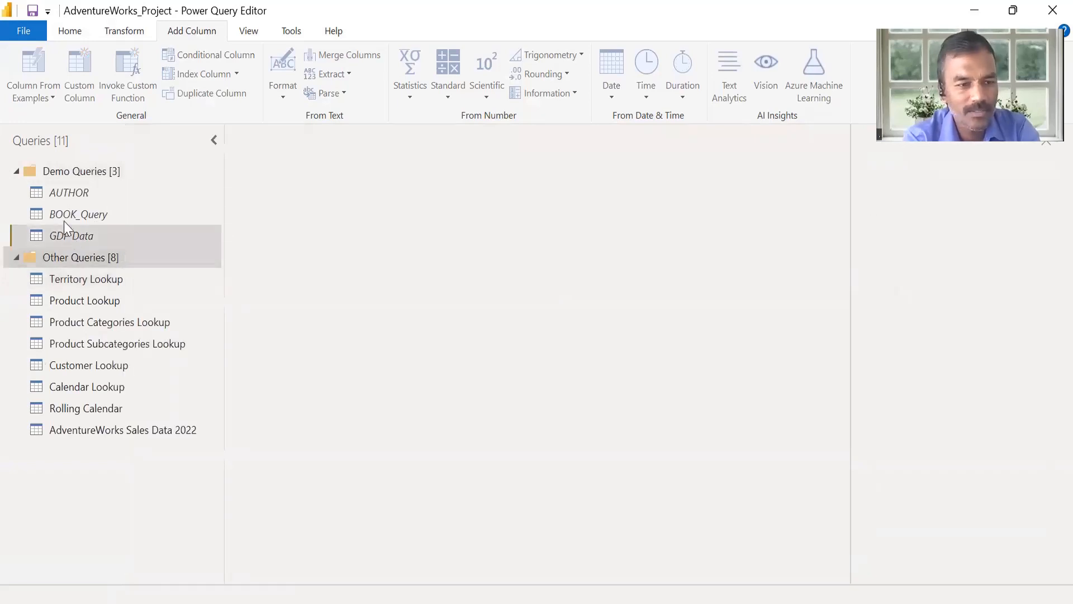
{"action": "left_click", "coordinate": [66, 230]}
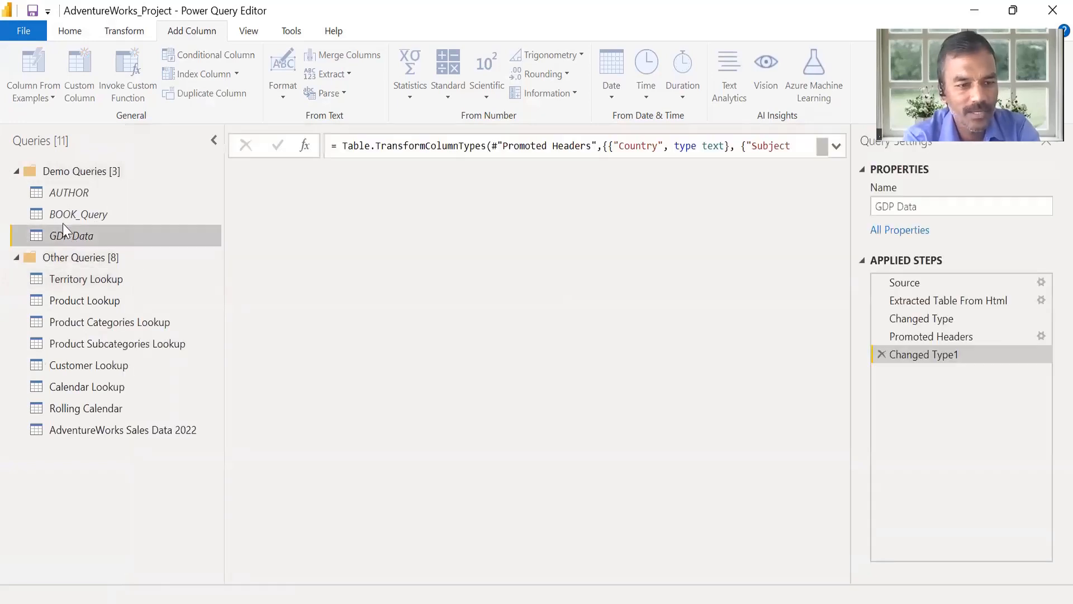
Rename the AdventureWorks Sales Data 2022 query as Sales Data 2022.
{"action": "left_click", "coordinate": [76, 429]}
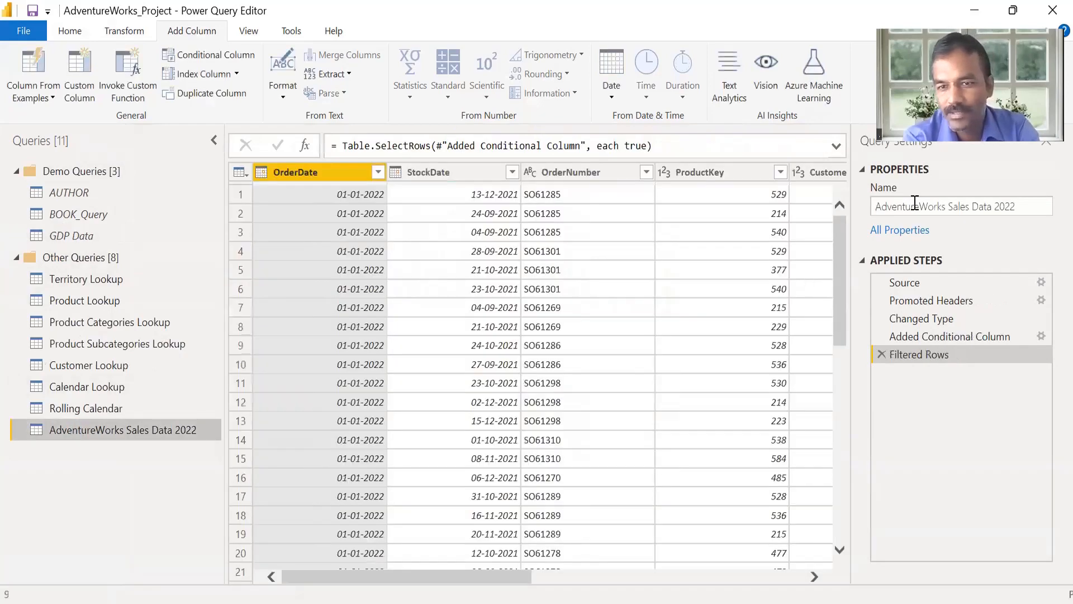
{"action": "double_click", "coordinate": [917, 208]}
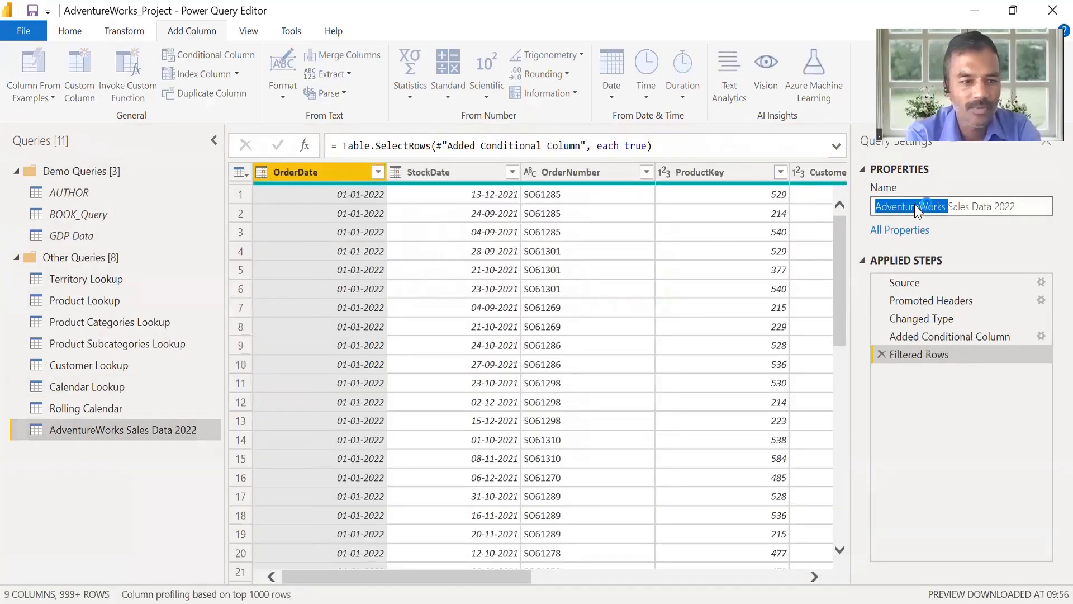
{"action": "key", "text": "BackSpace"}
{"action": "key", "text": "Return"}
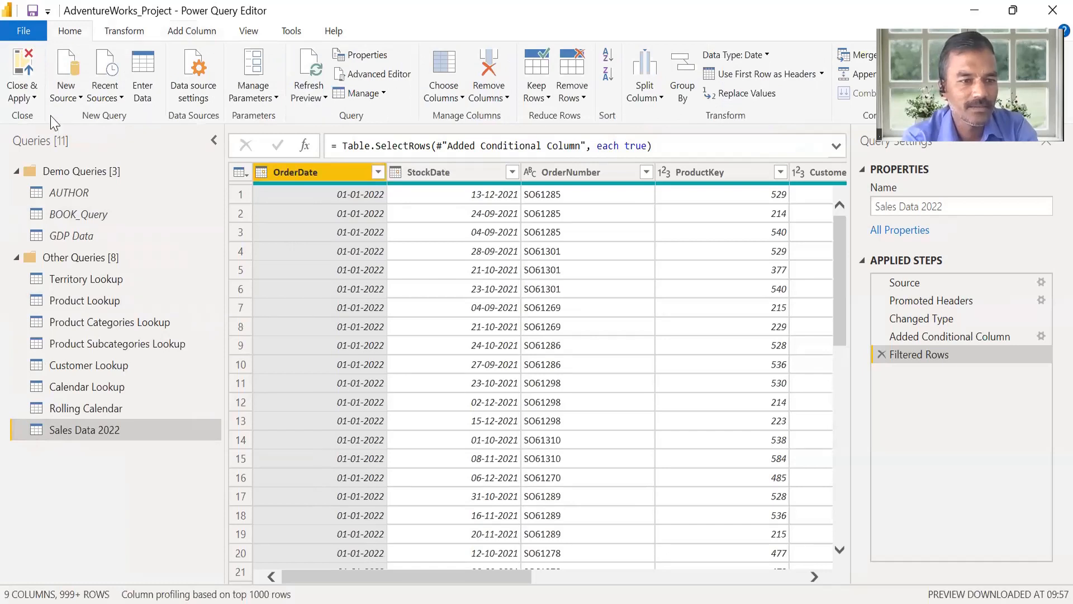
Close the Power Query Editor and apply the query changes to the Power BI report.
{"action": "left_click", "coordinate": [34, 97]}
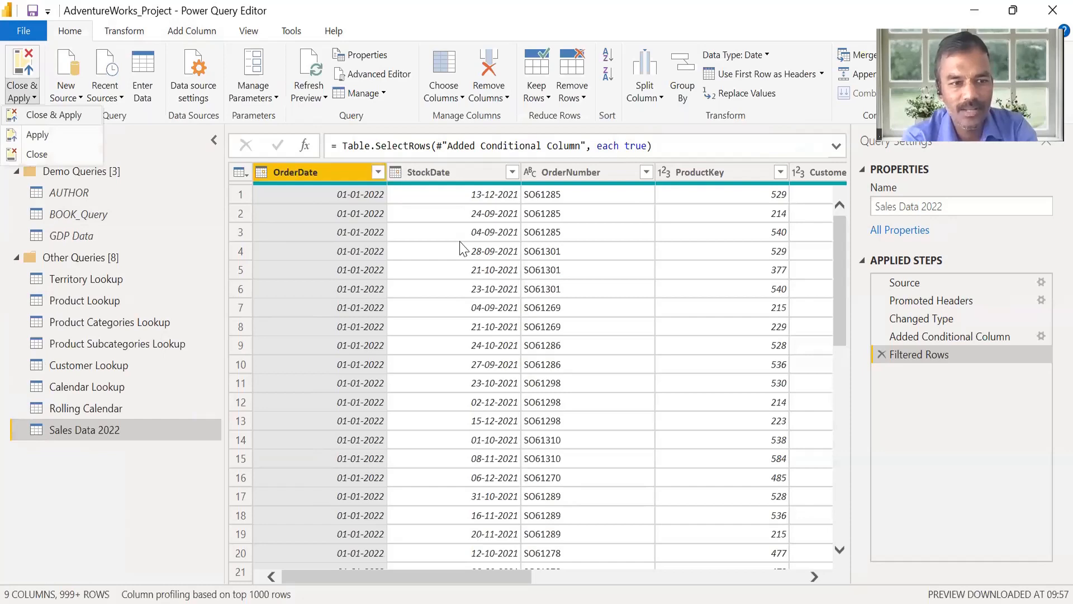
{"action": "key", "text": "Escape"}
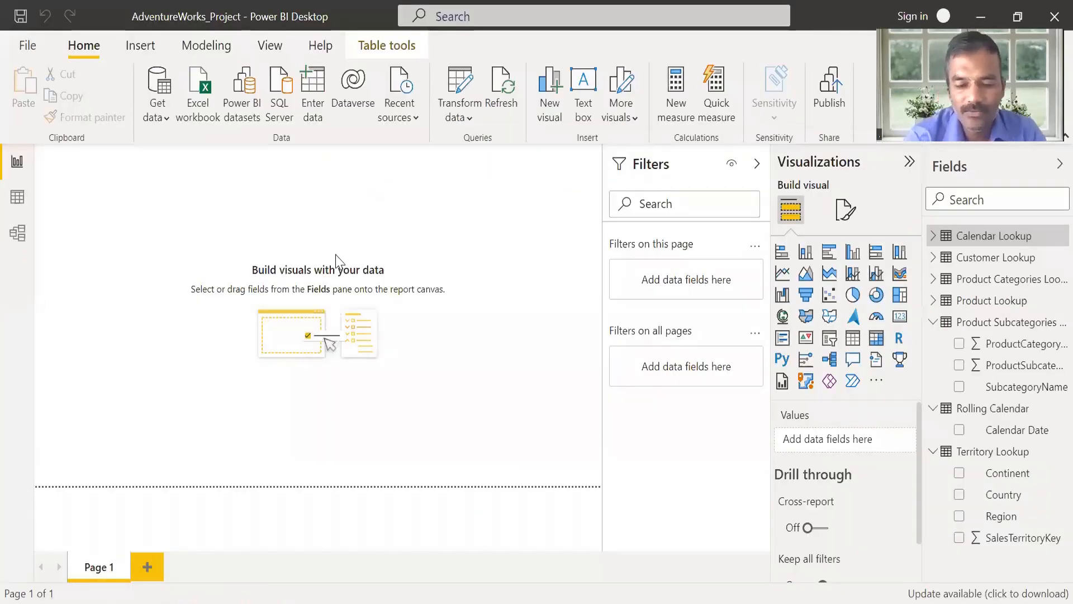